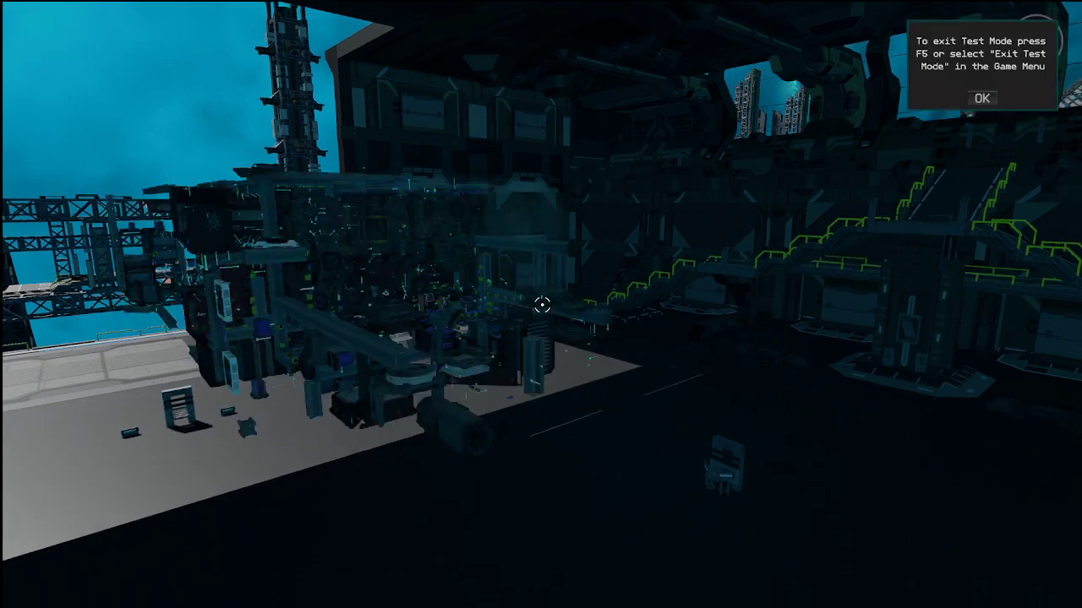
Walk through the hangar along the ship and sweep the aim so the green rangefinder beam follows.
key("w")
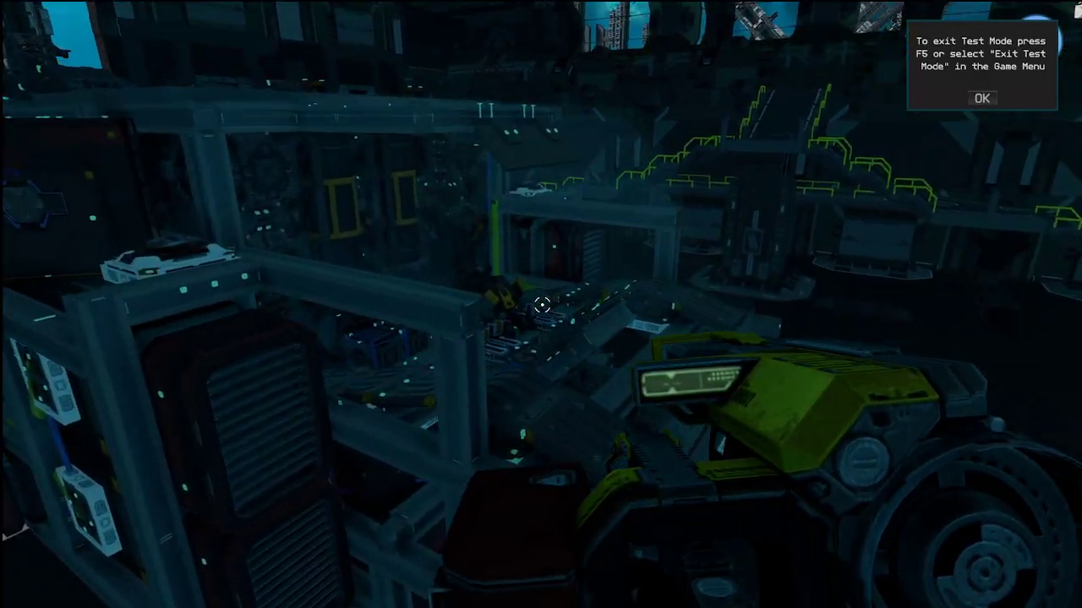
key("w")
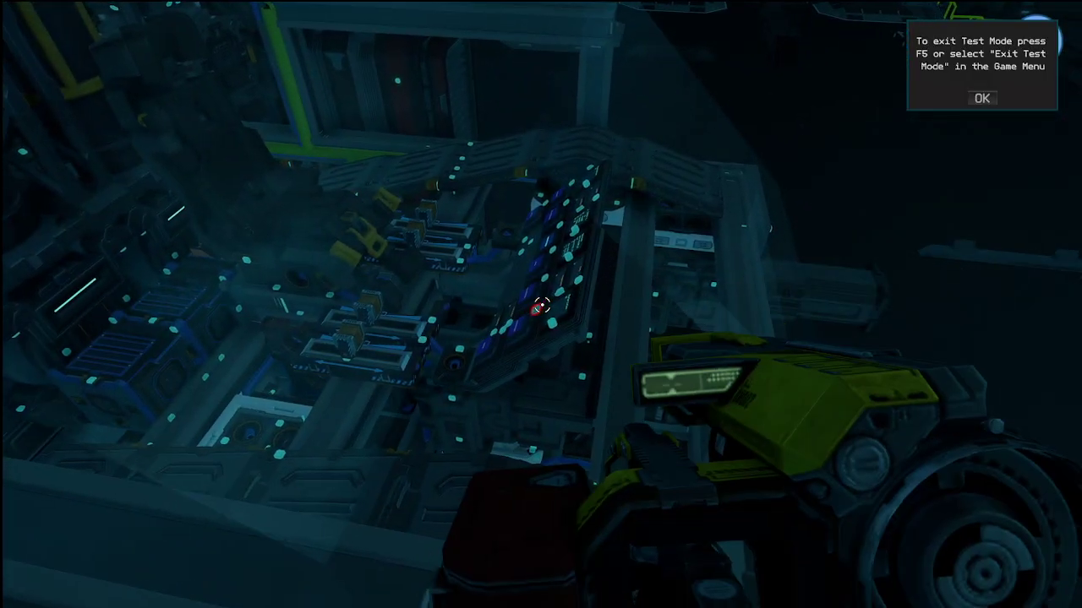
key("a")
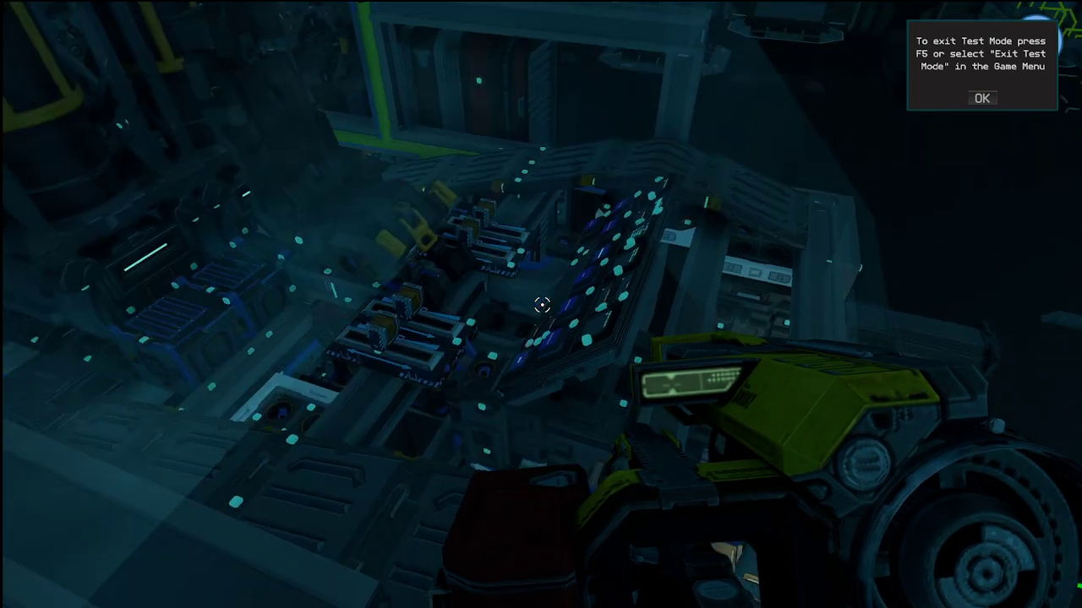
mouse_move(542, 305)
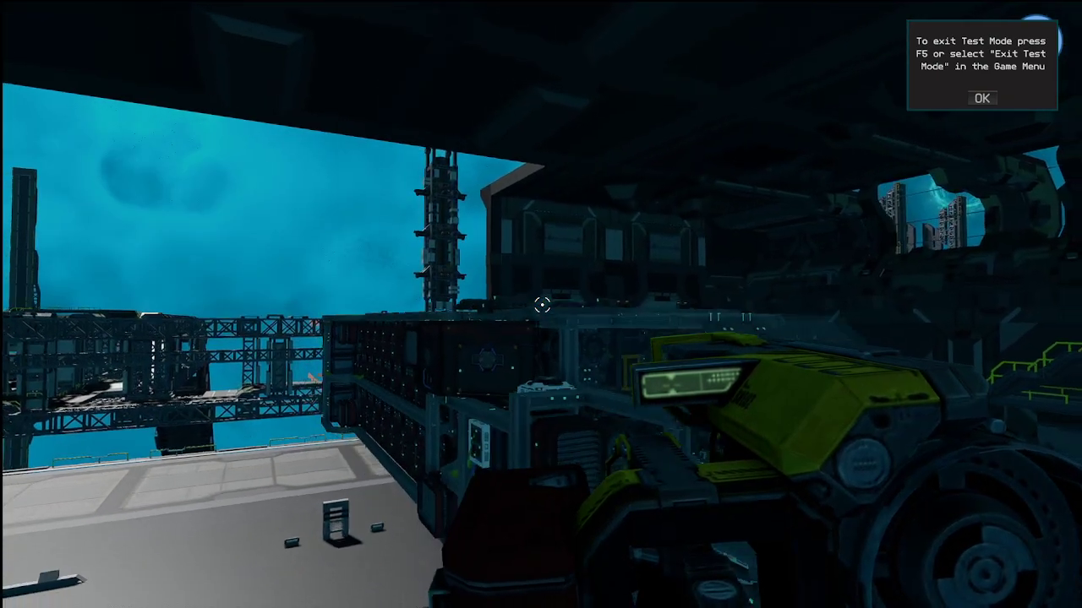
left_click_drag(542, 305, 542, 305)
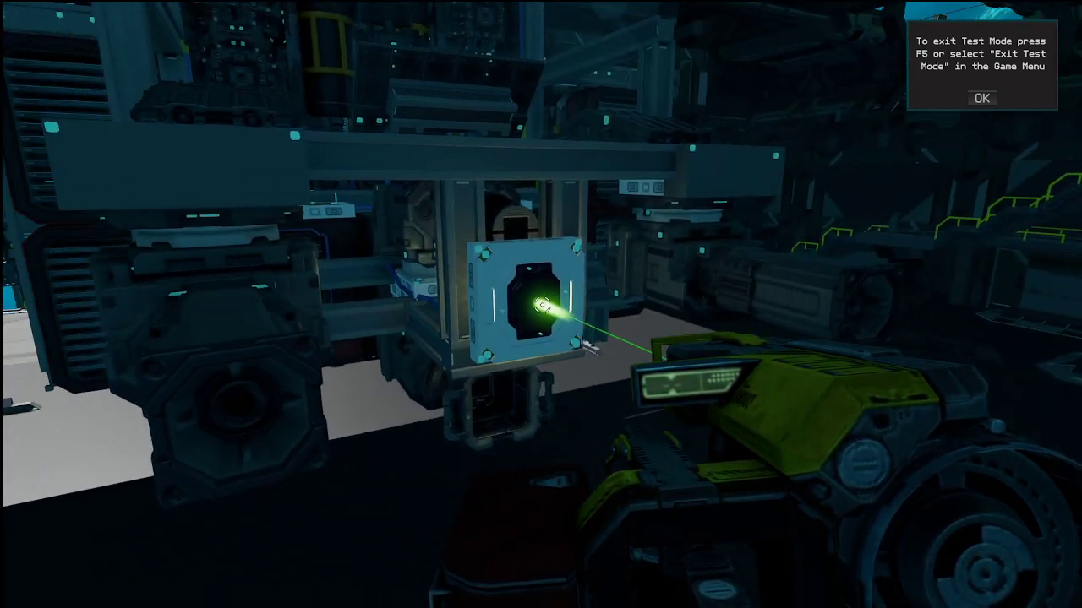
left_click_drag(541, 305, 542, 305)
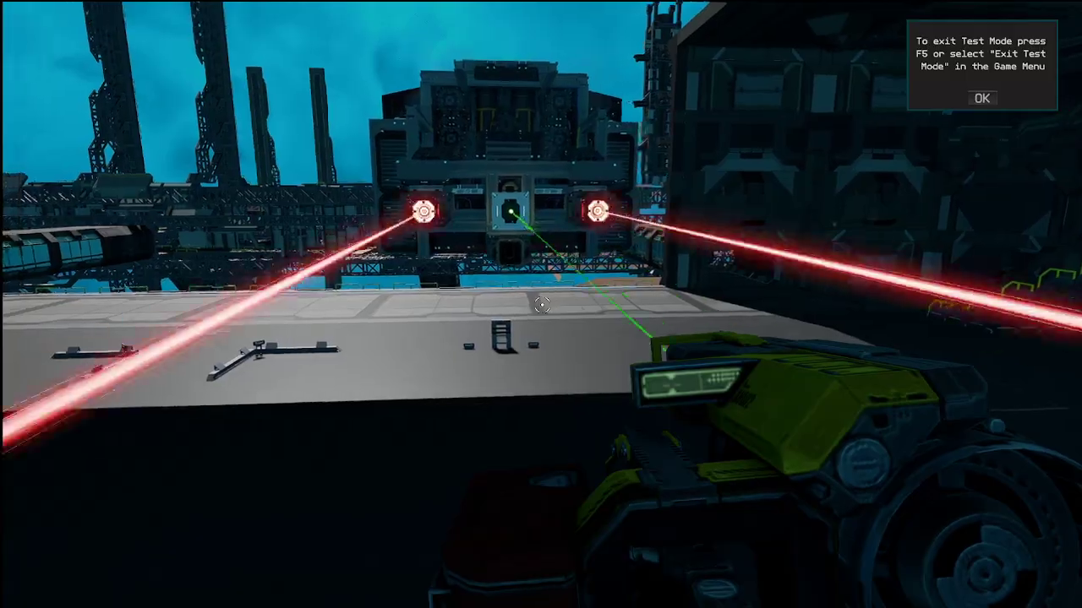
Fire the mining lasers repeatedly while flying the ship toward the structure ahead.
left_click(542, 305)
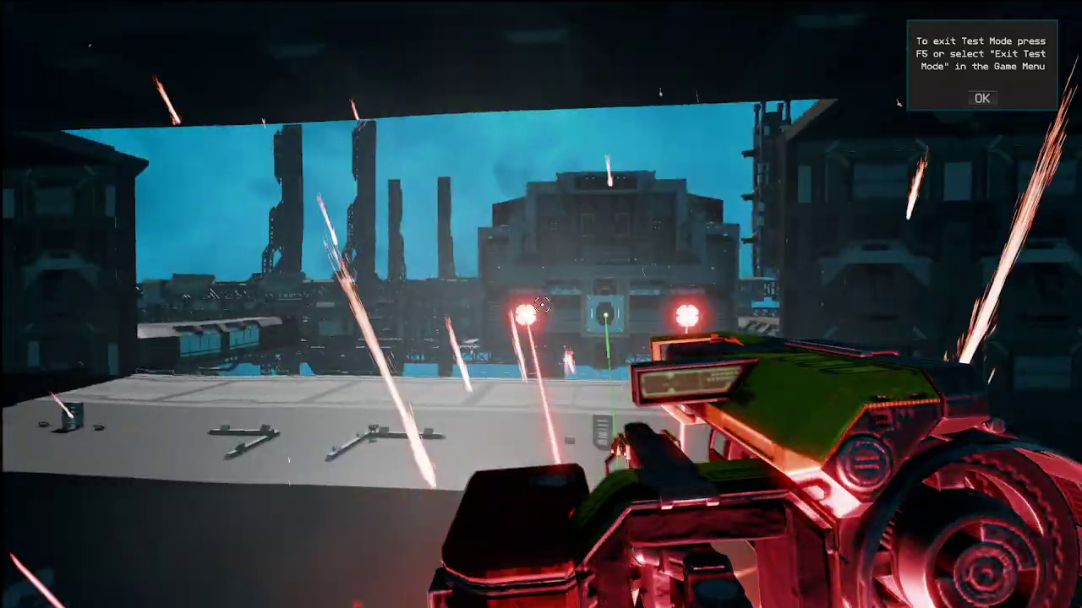
left_click(542, 305)
key("w")
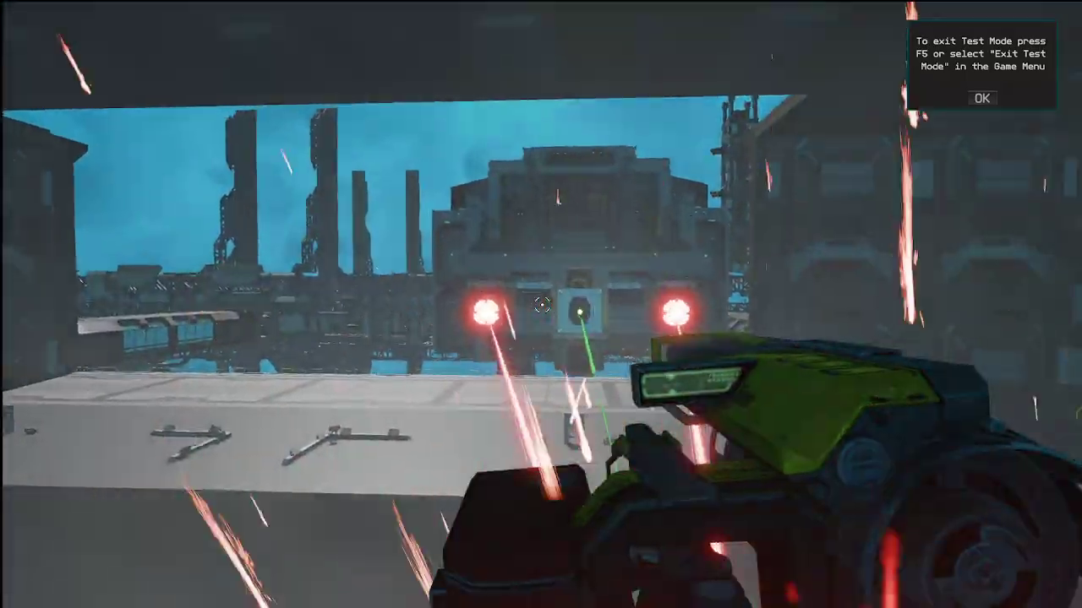
key("w")
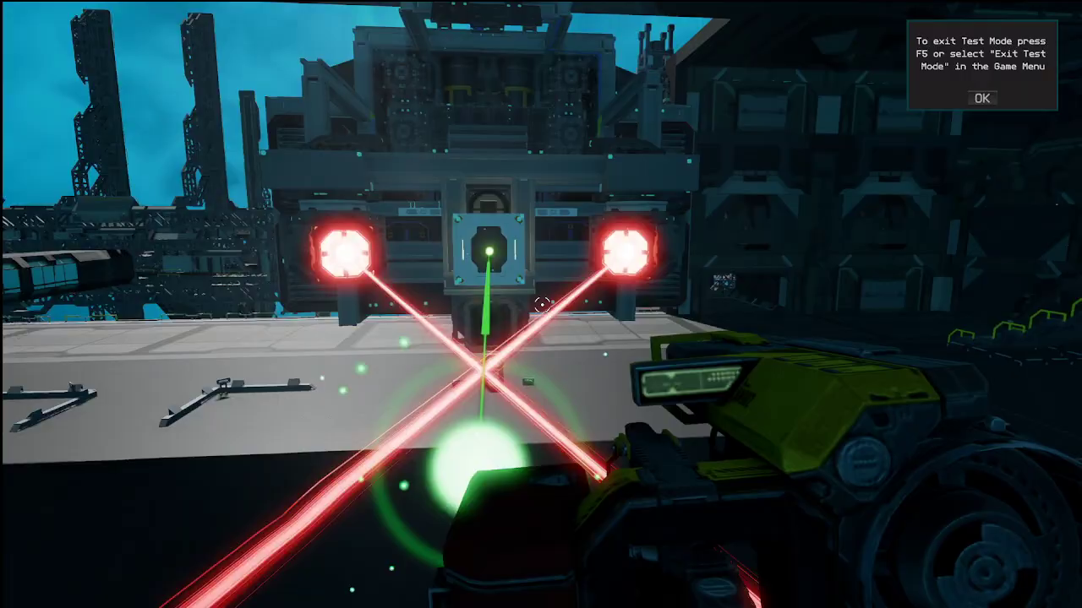
left_click(542, 305)
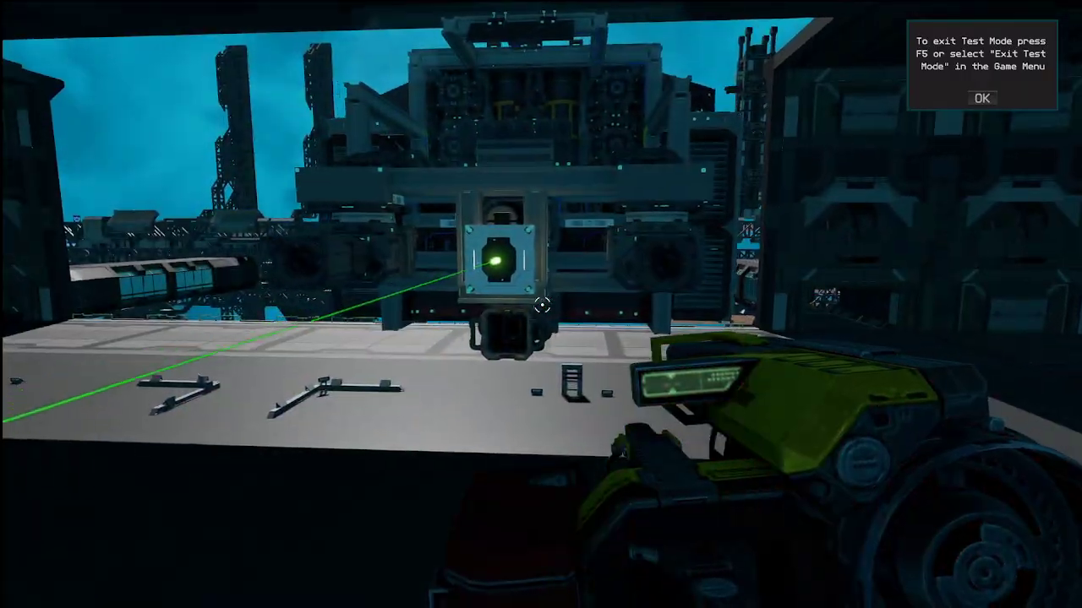
key("w")
left_click(542, 305)
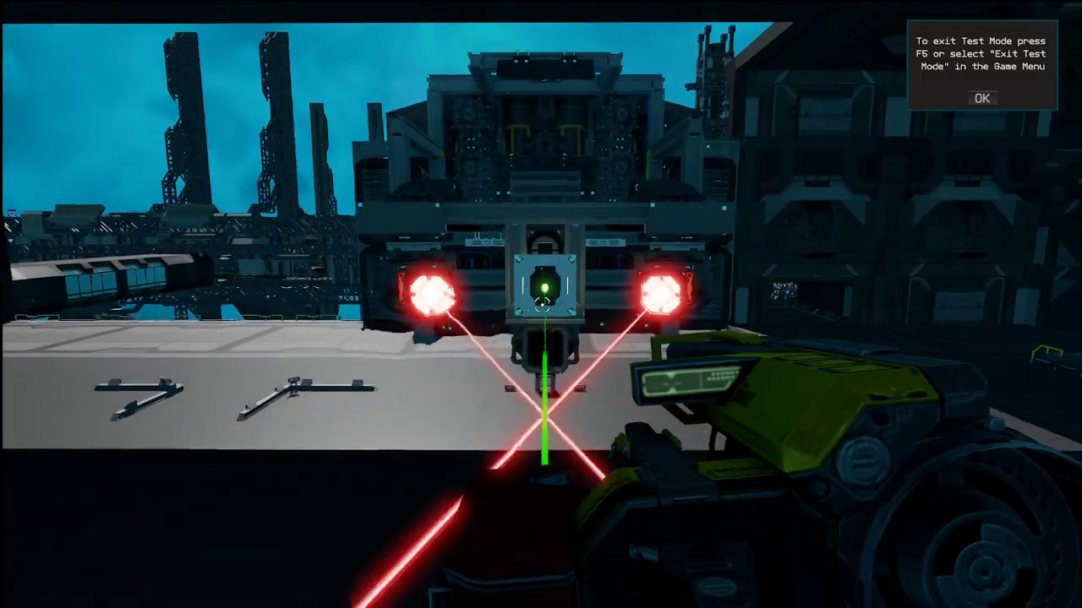
Maneuver the ship toward the center block to shift the laser target, checking the top-down view.
key("w")
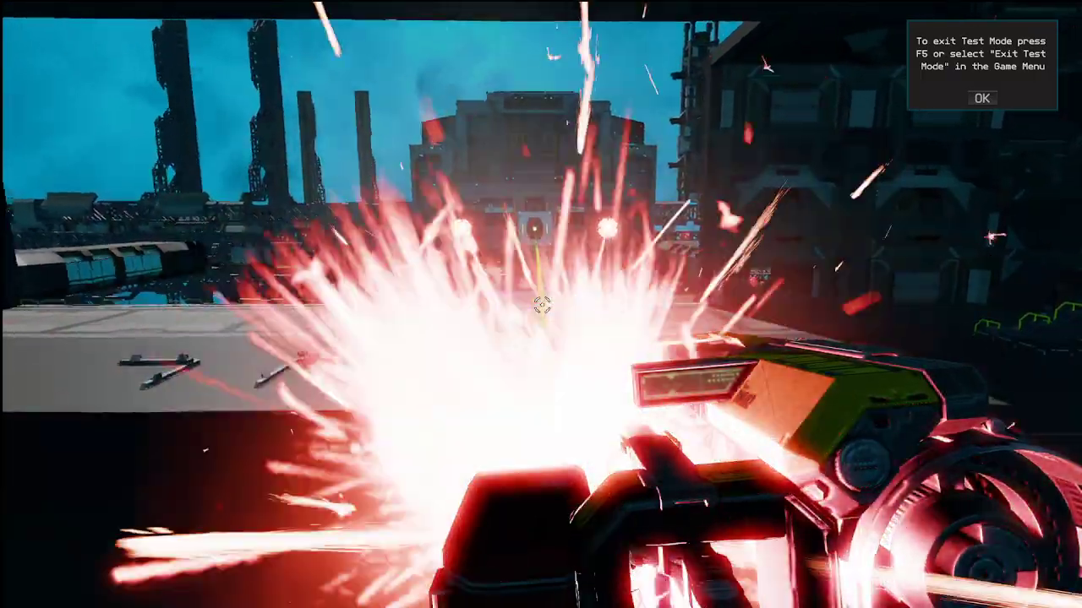
key("w")
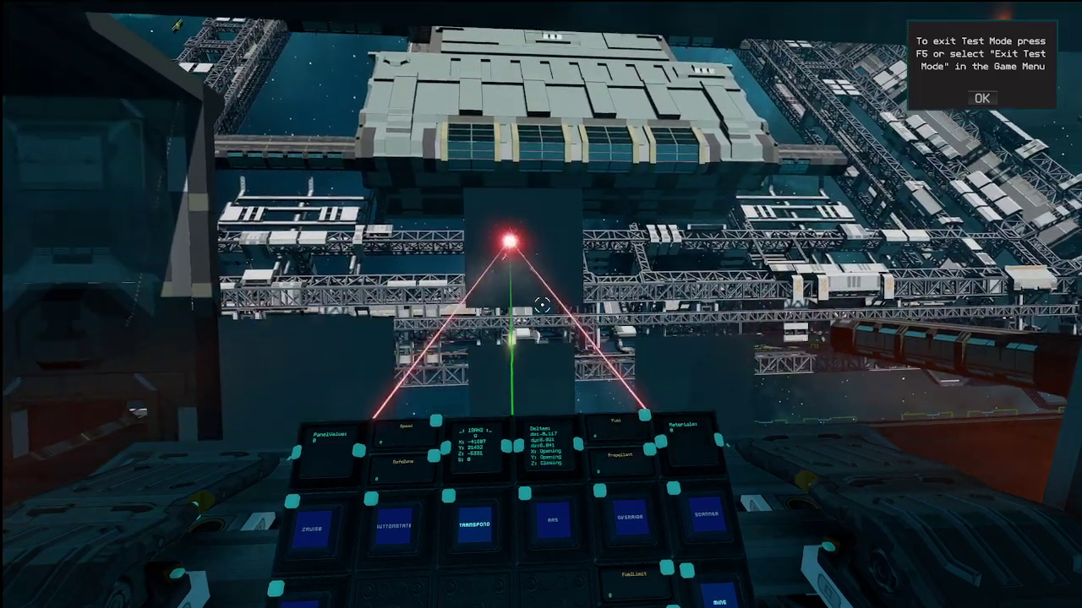
key("w")
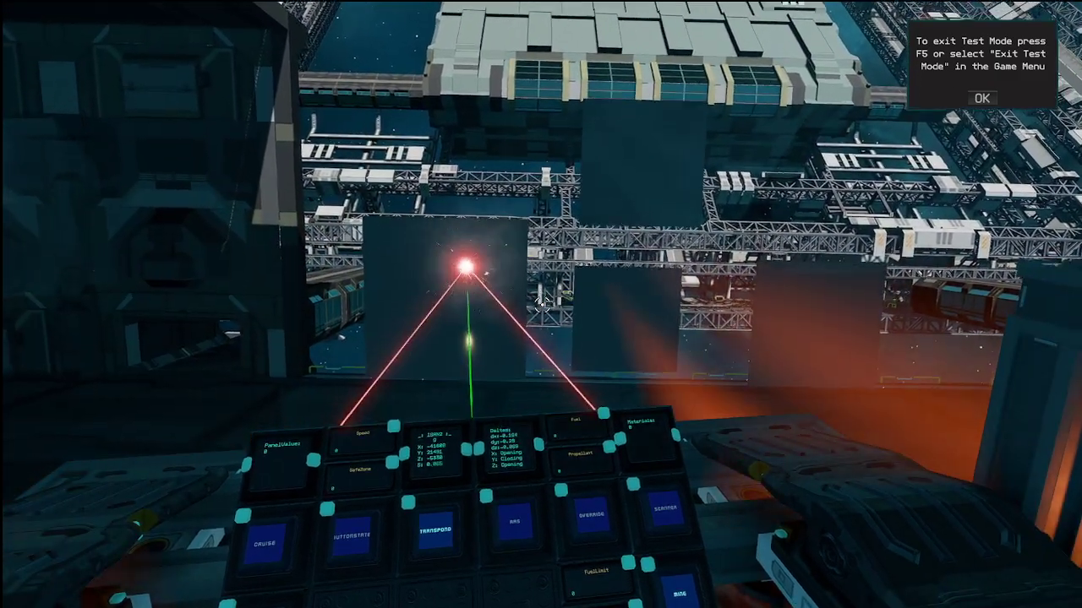
key("w")
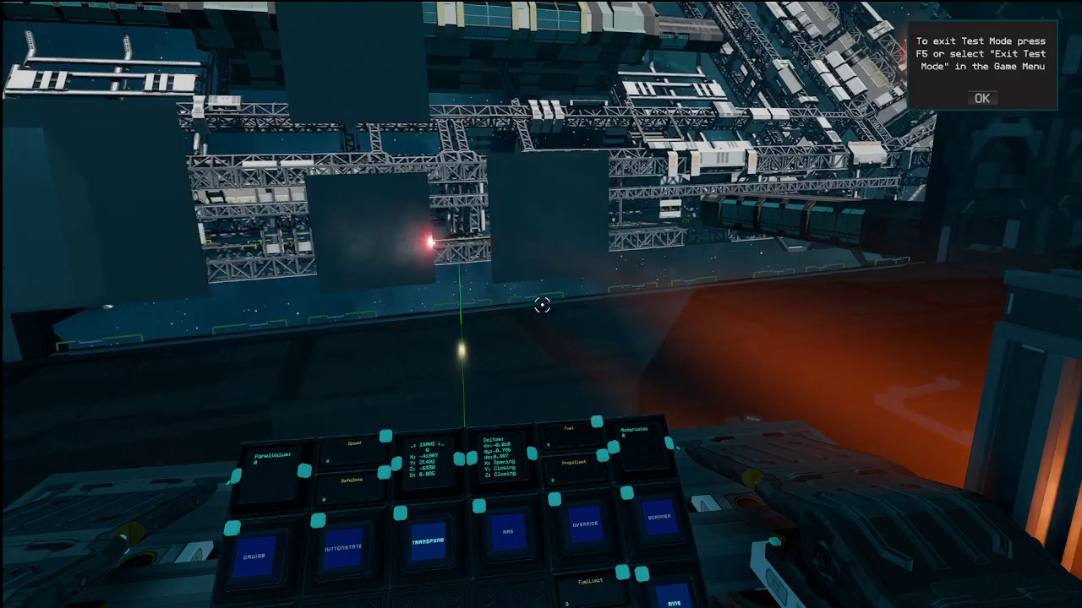
key("f")
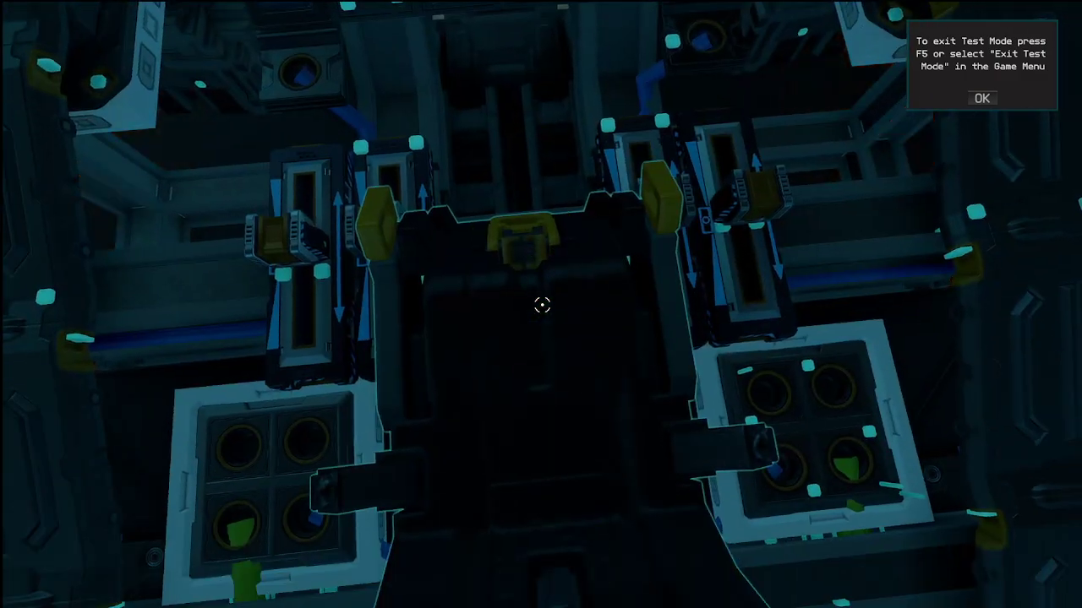
key("f")
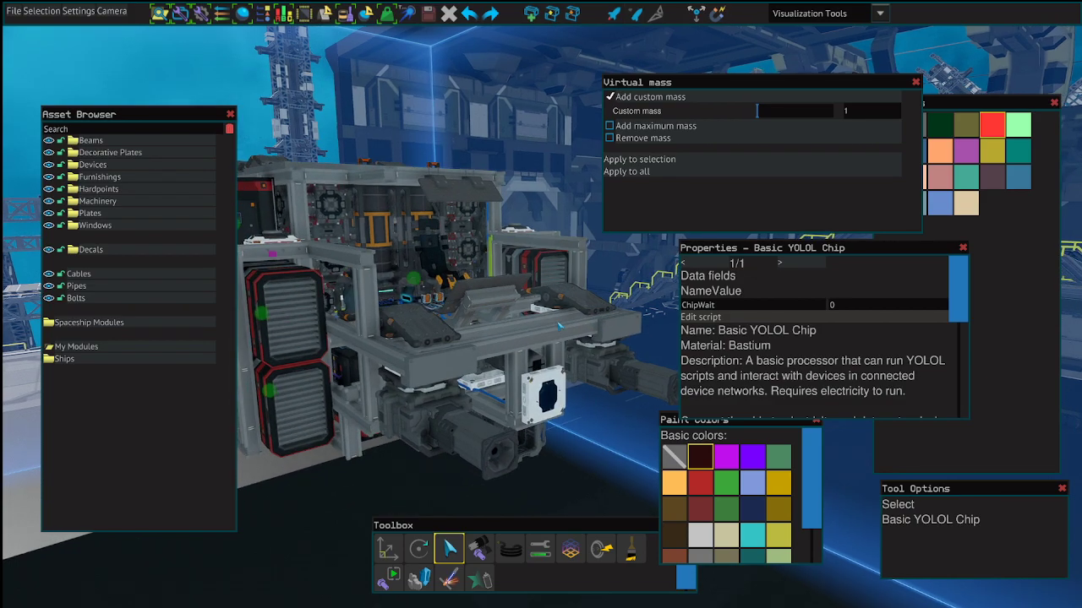
Select the Mining Laser to show its ML device field and beam length 20 in Properties.
scroll(558, 324, "up", 5)
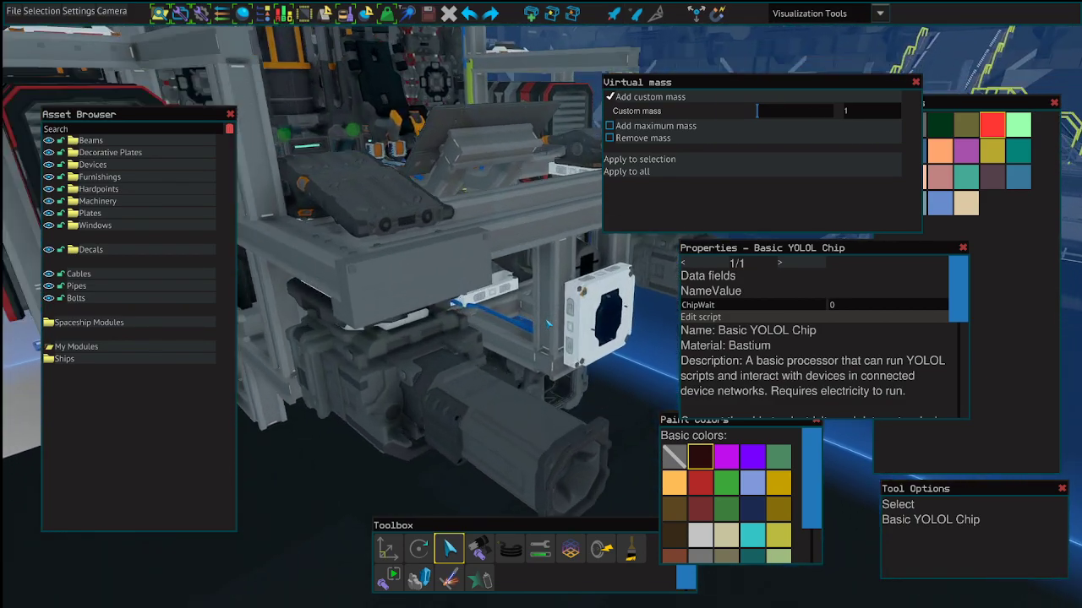
scroll(548, 324, "down", 5)
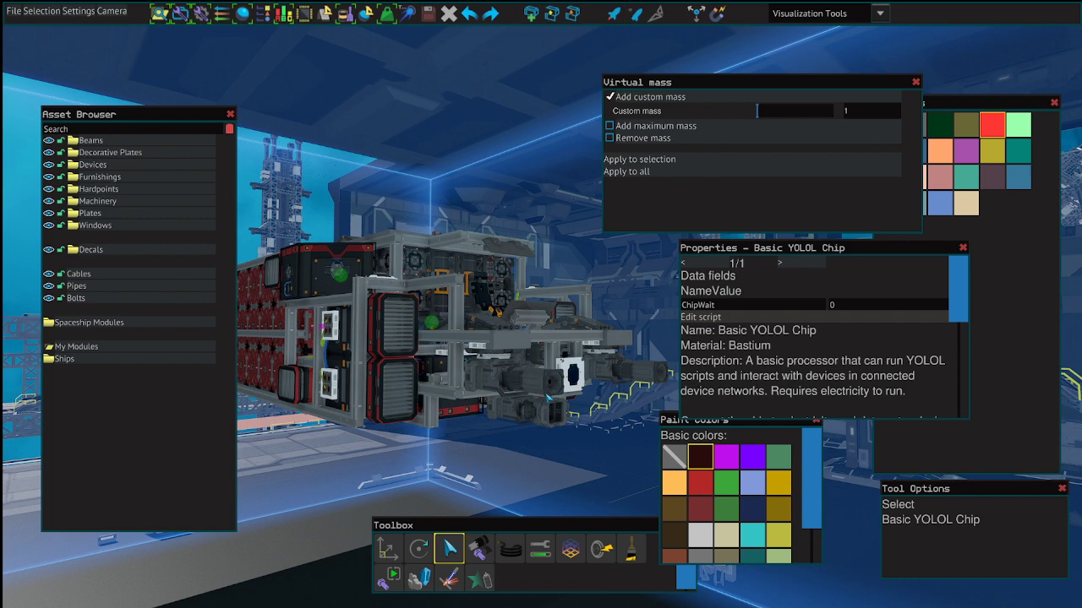
left_click_drag(548, 395, 539, 423)
left_click(534, 422)
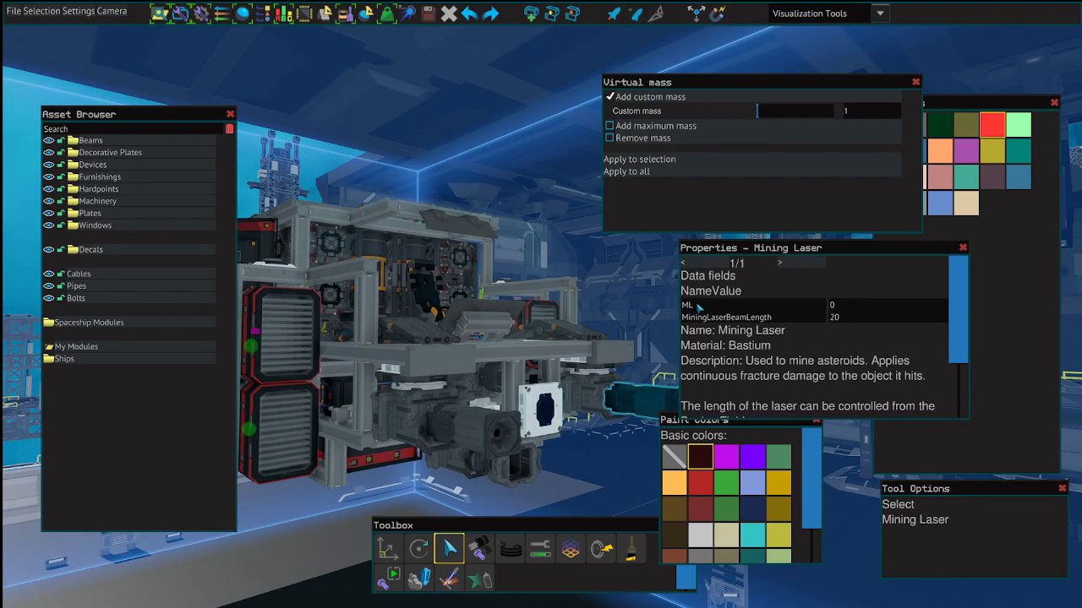
left_click_drag(656, 396, 701, 311)
Inspect the small turret base's LT rotation field, then move the view to the rangefinder.
left_click(526, 313)
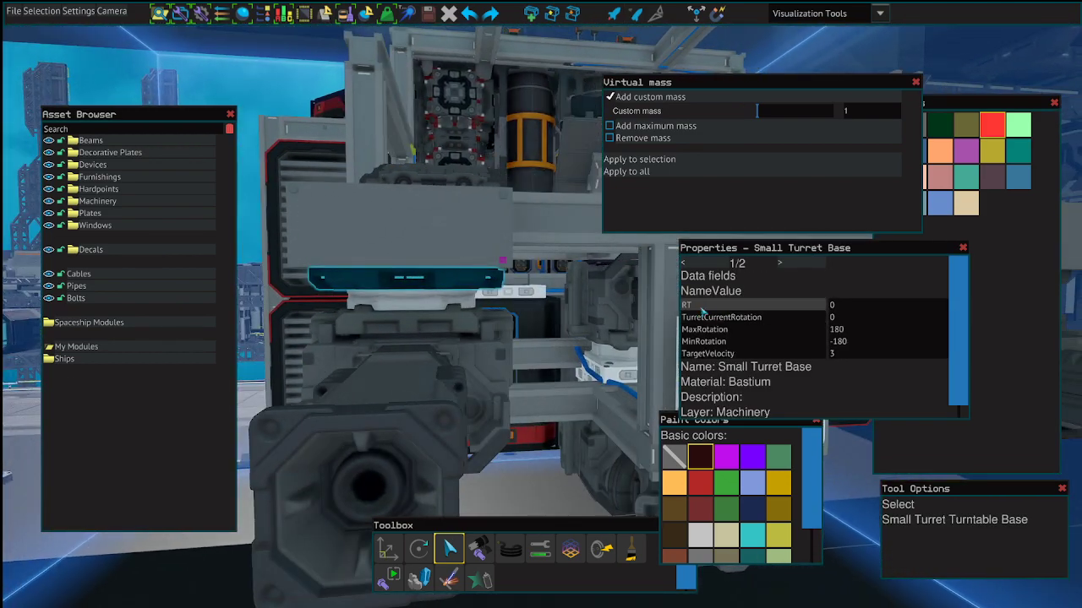
left_click_drag(627, 310, 610, 355)
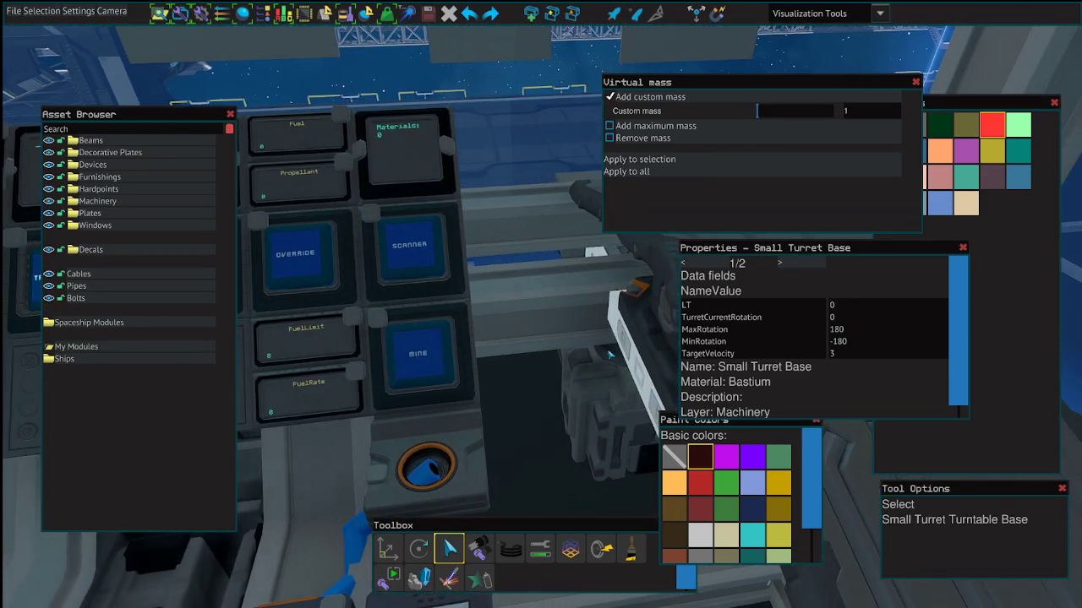
left_click_drag(581, 294, 717, 314)
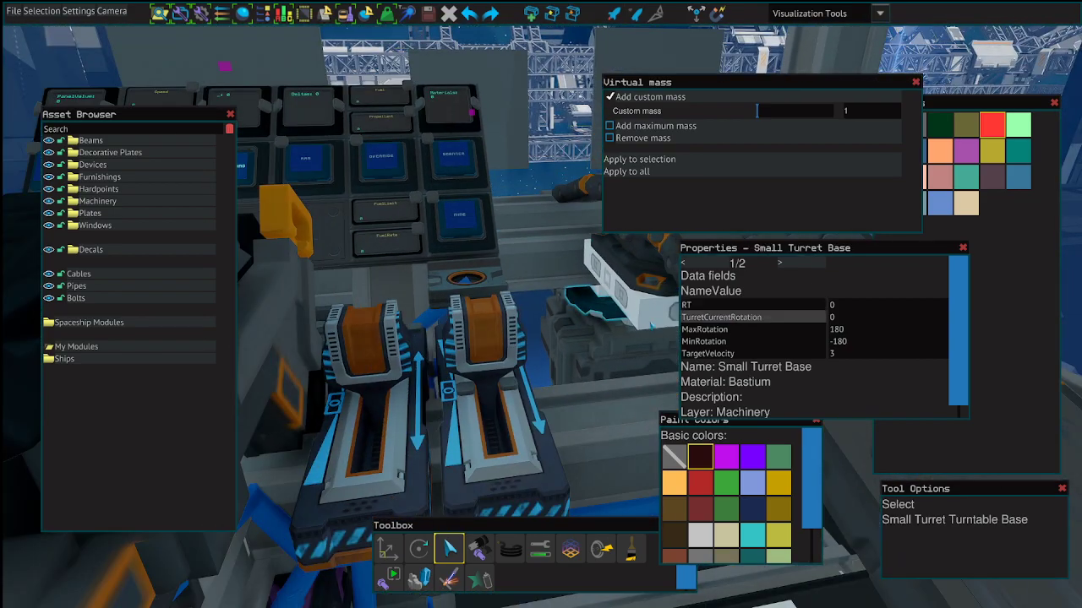
left_click_drag(651, 324, 377, 329)
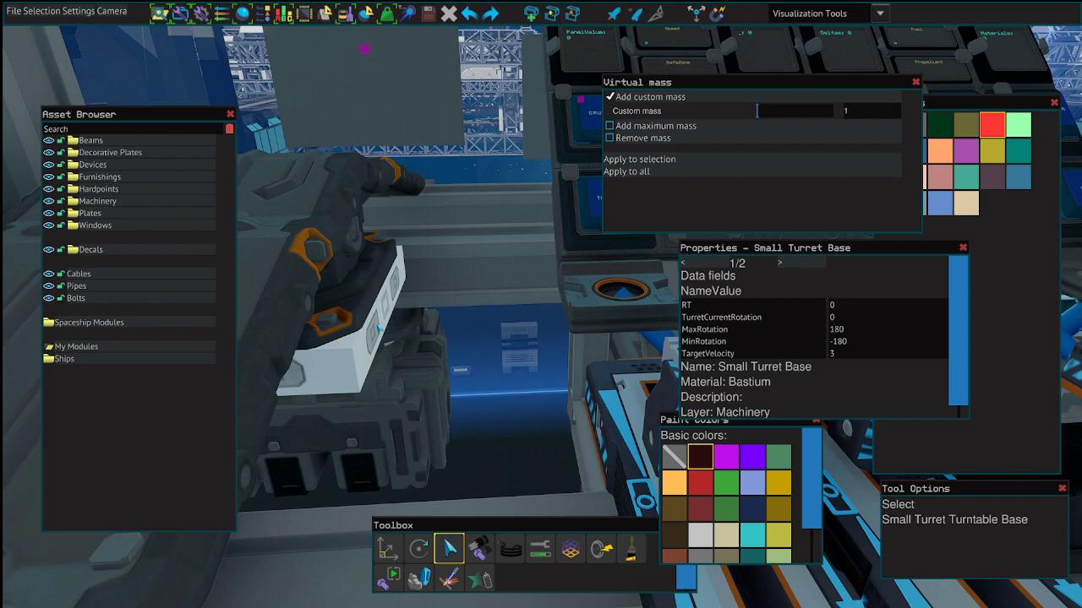
key("d")
key("s")
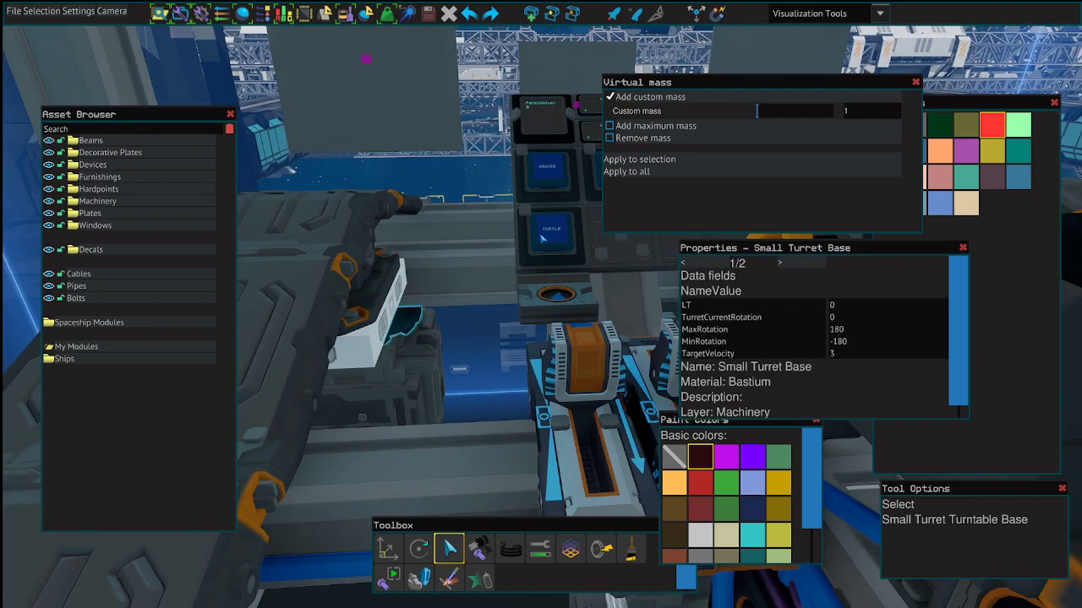
left_click_drag(349, 175, 460, 352)
Select the rangefinder, replace the RangeFinderOnState name with 'Mine', then deselect it.
left_click(476, 365)
scroll(457, 355, "up", 5)
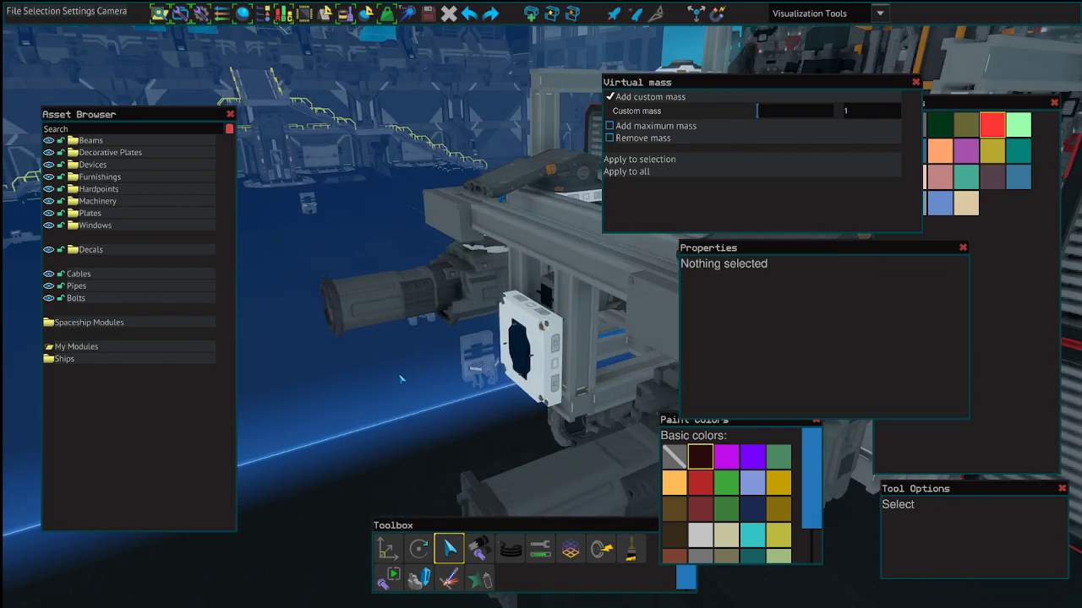
left_click(448, 332)
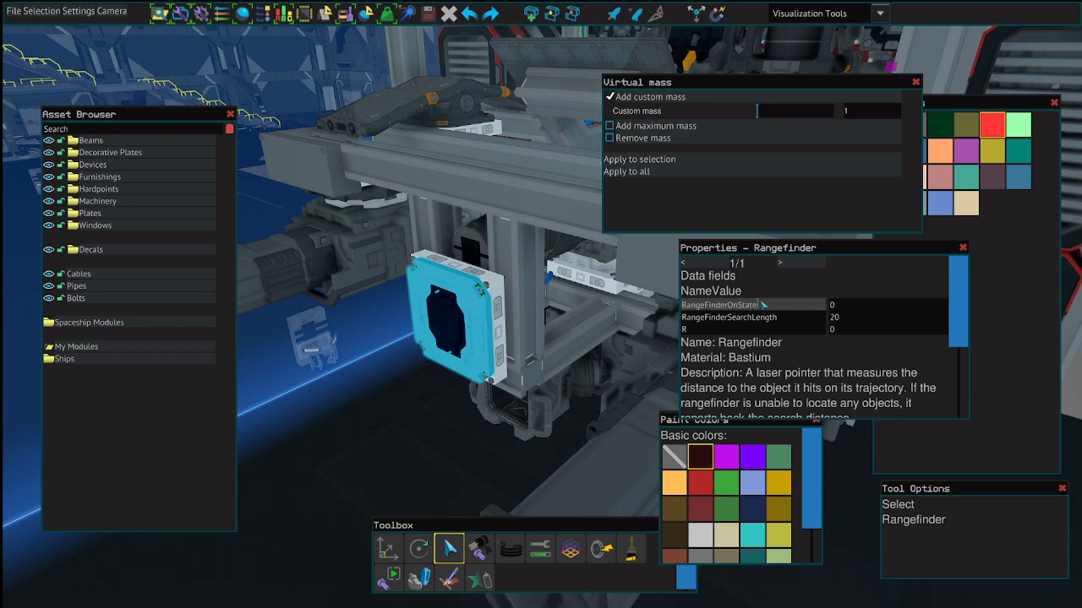
left_click_drag(763, 305, 682, 309)
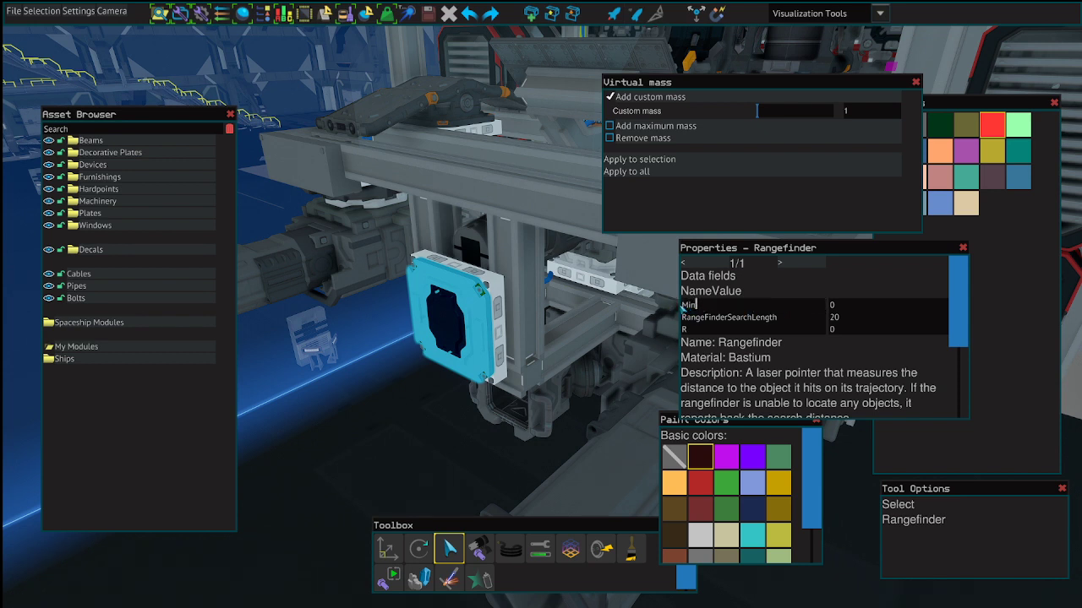
type("Mine")
left_click(735, 329)
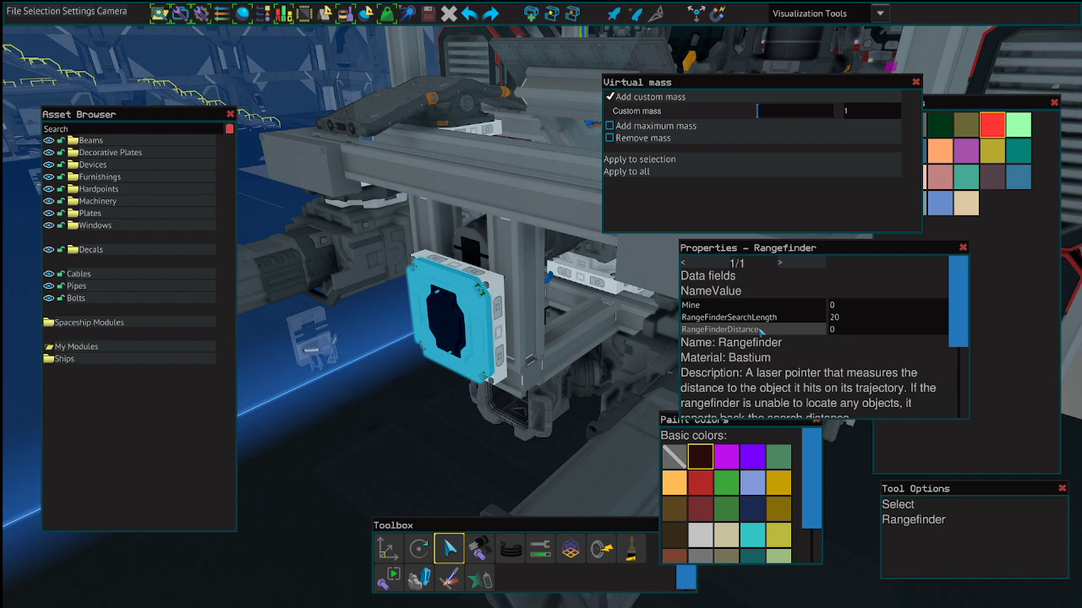
left_click(399, 411)
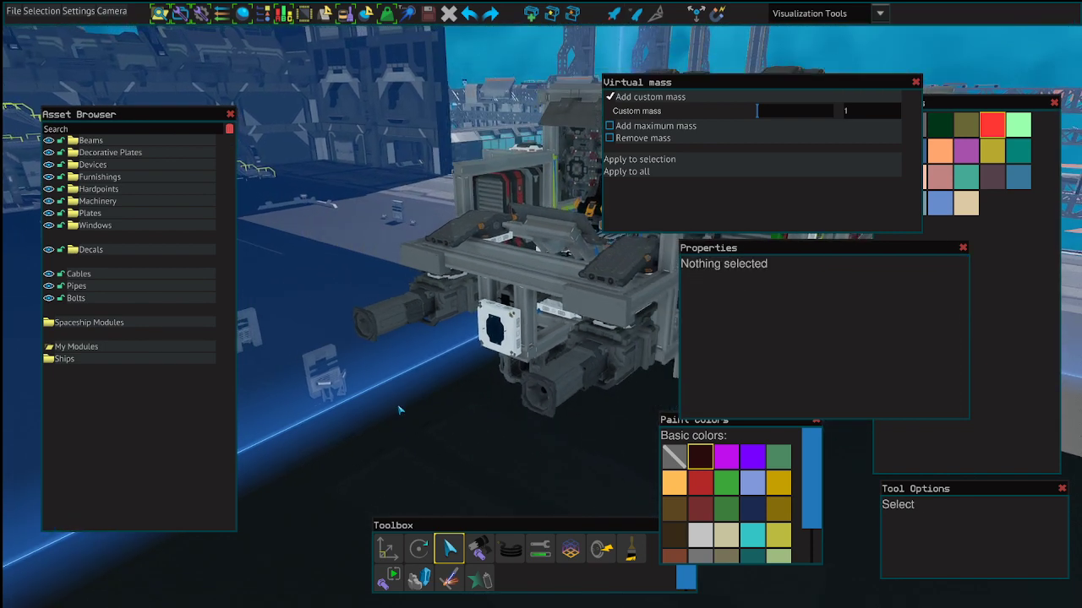
Open the Basic YOLOL Chip's script showing ML=20, Mine=R, RT=90/R, LT=-RT, goto1.
scroll(472, 369, "up", 5)
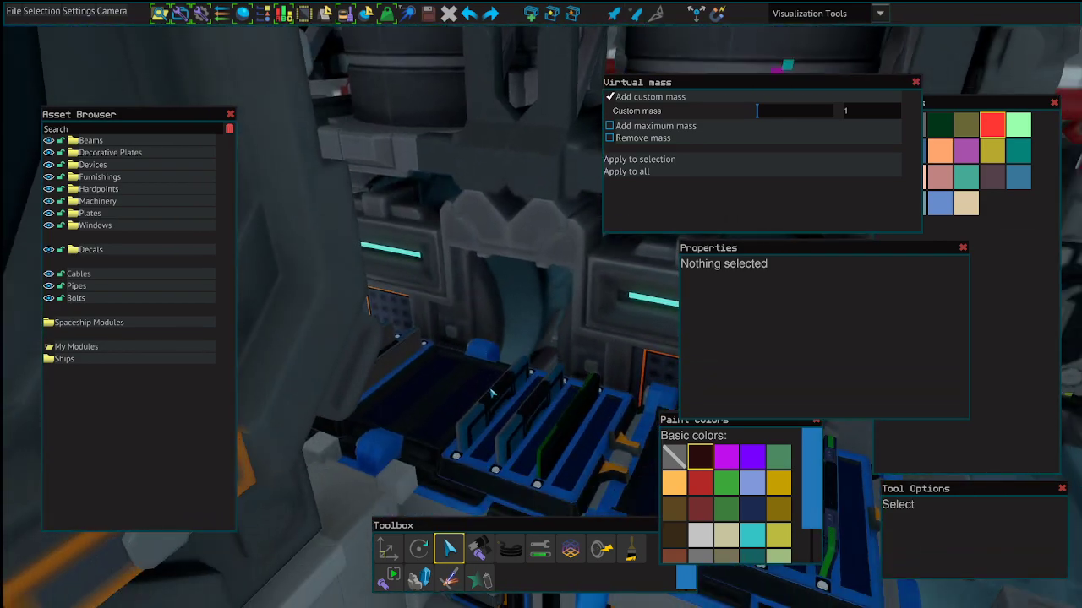
double_click(491, 390)
left_click(583, 157)
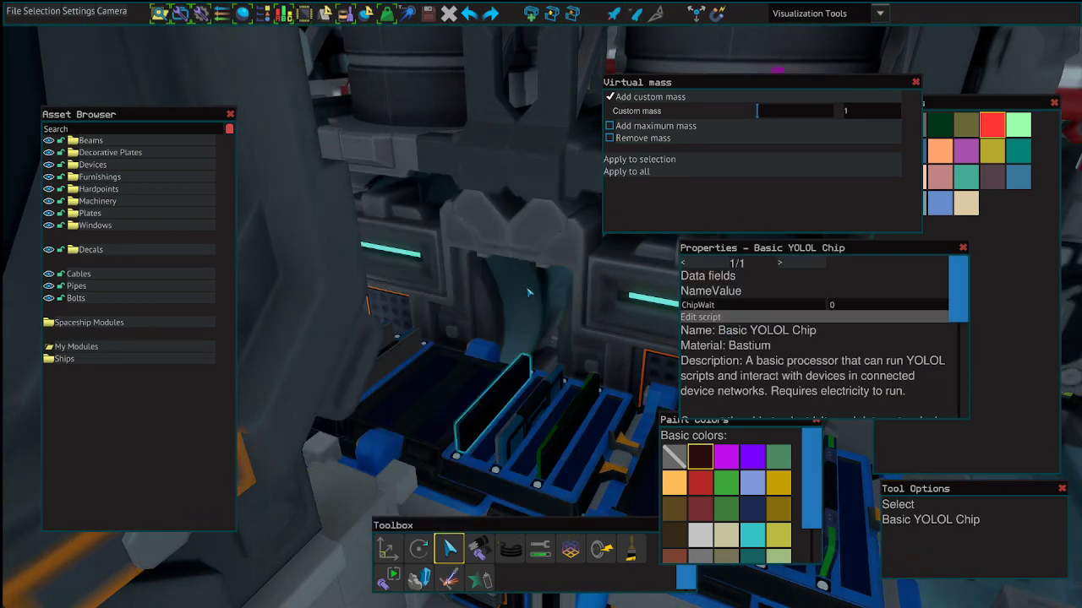
scroll(366, 353, "down", 3)
left_click(365, 353)
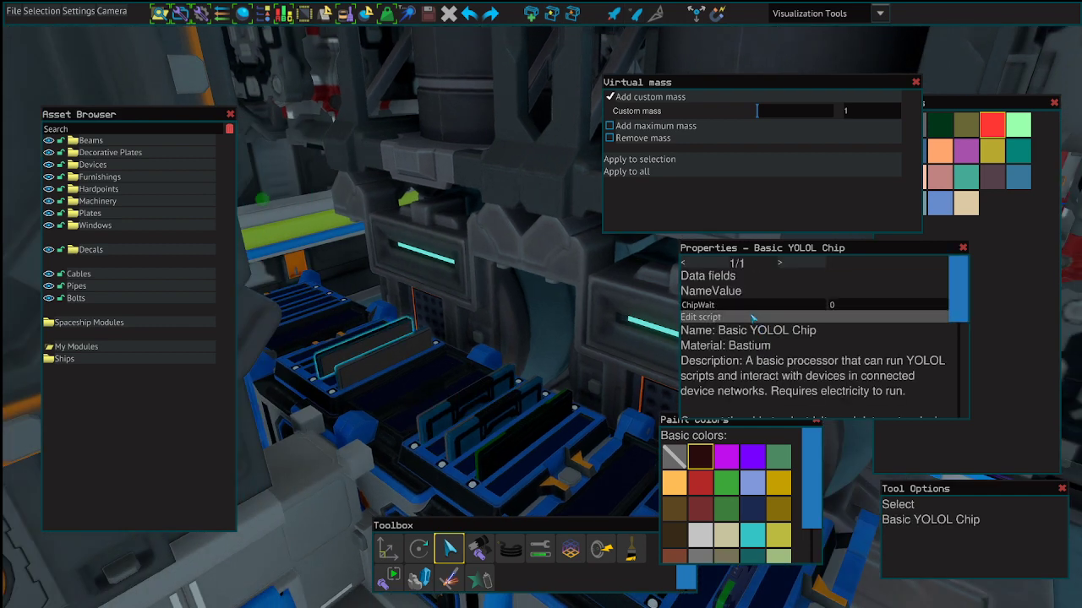
left_click(761, 318)
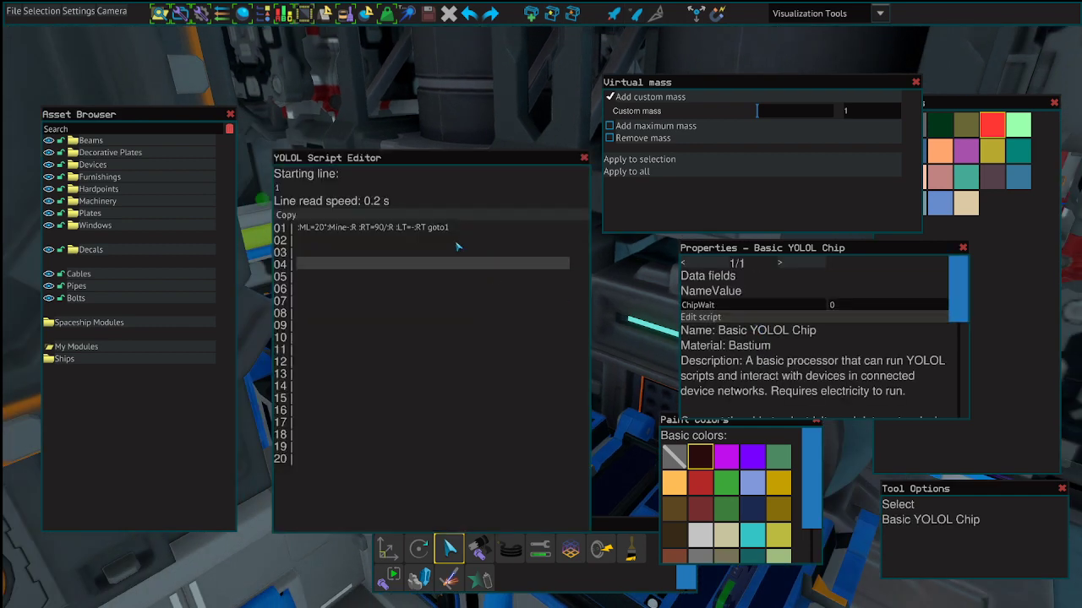
Highlight the ML/Mine and RT/LT/goto1 parts of line 01 and move the editor aside, unchanged.
left_click(300, 230)
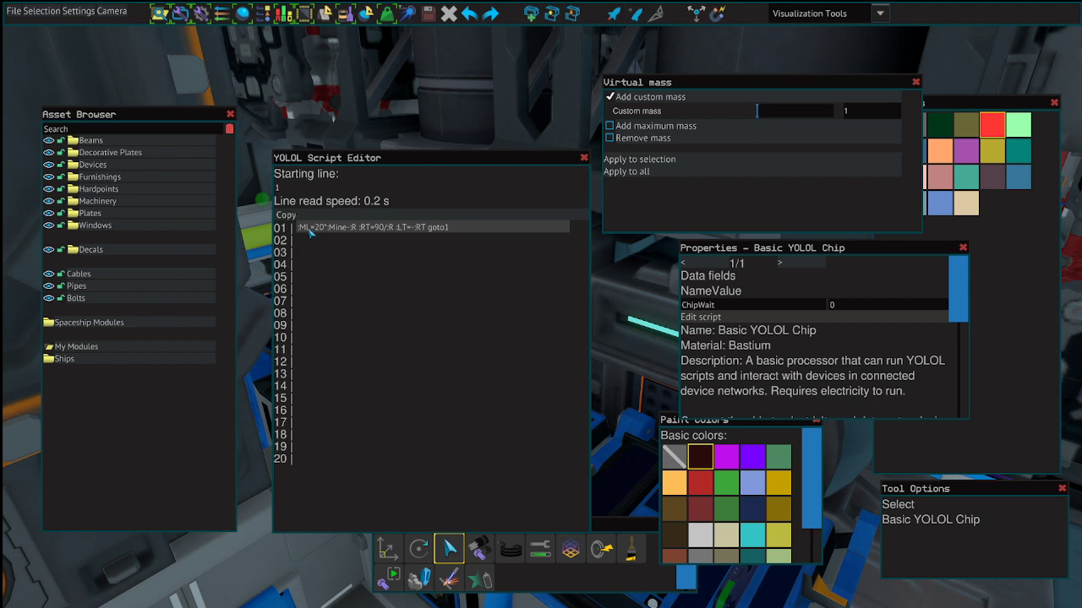
left_click_drag(310, 233, 358, 231)
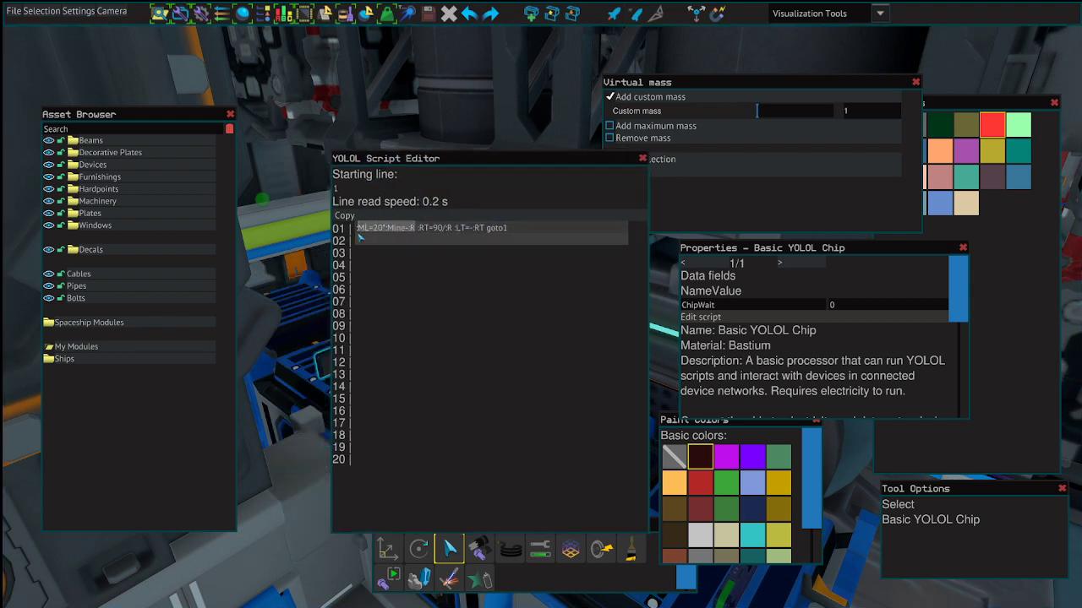
key("shift+Home")
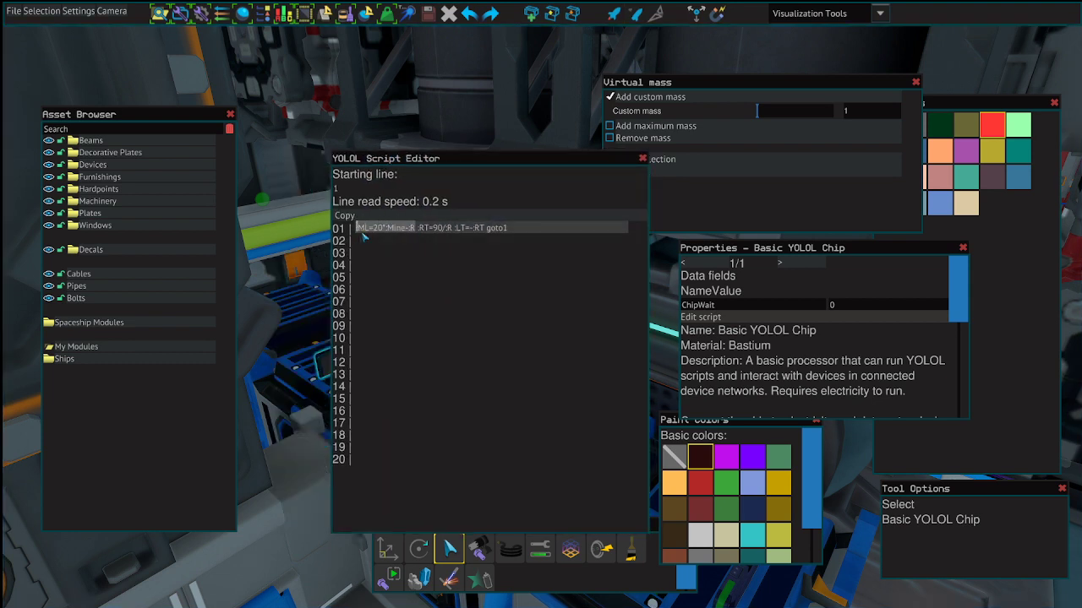
left_click(409, 231)
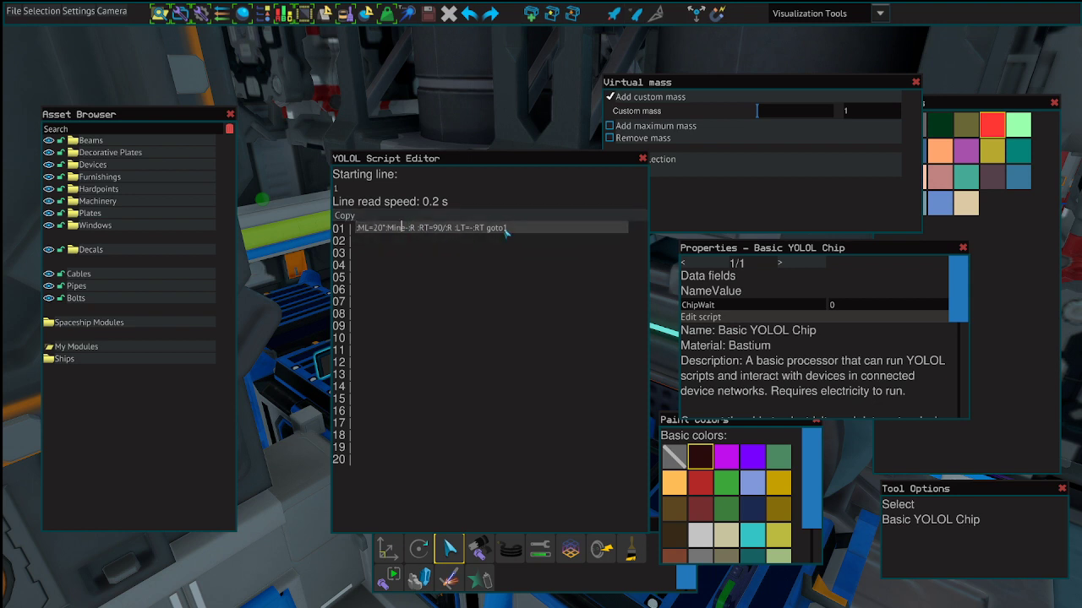
left_click_drag(416, 231, 522, 236)
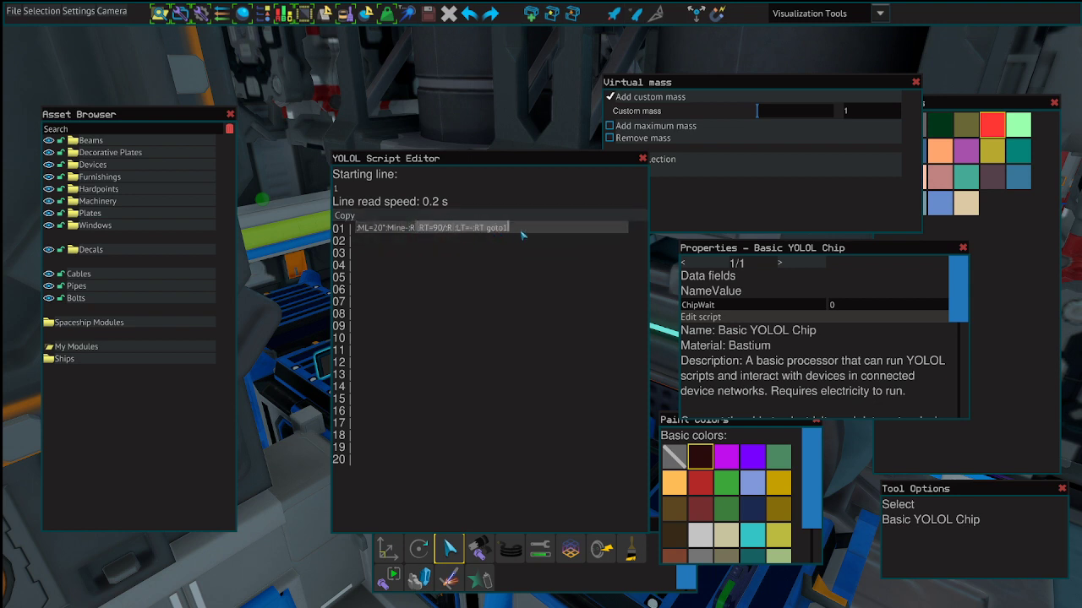
left_click(455, 234)
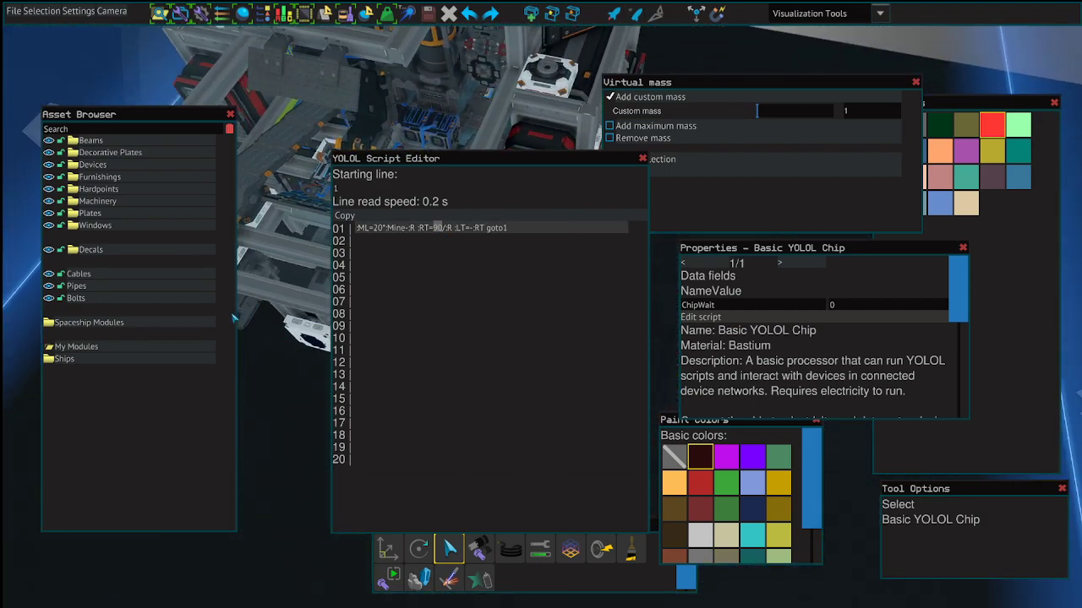
left_click_drag(473, 158, 680, 151)
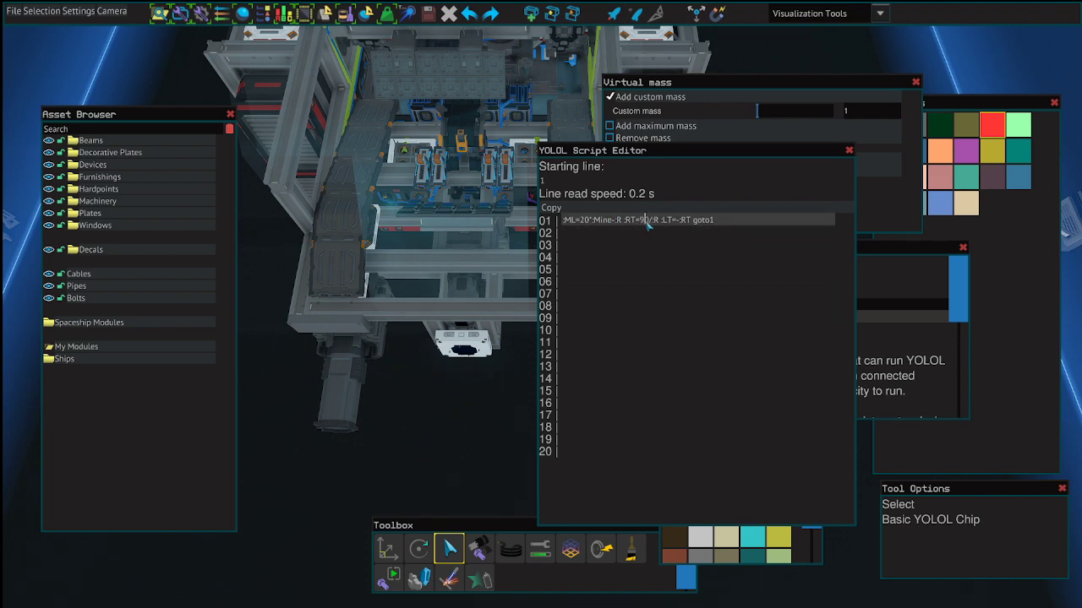
scroll(430, 401, "up", 5)
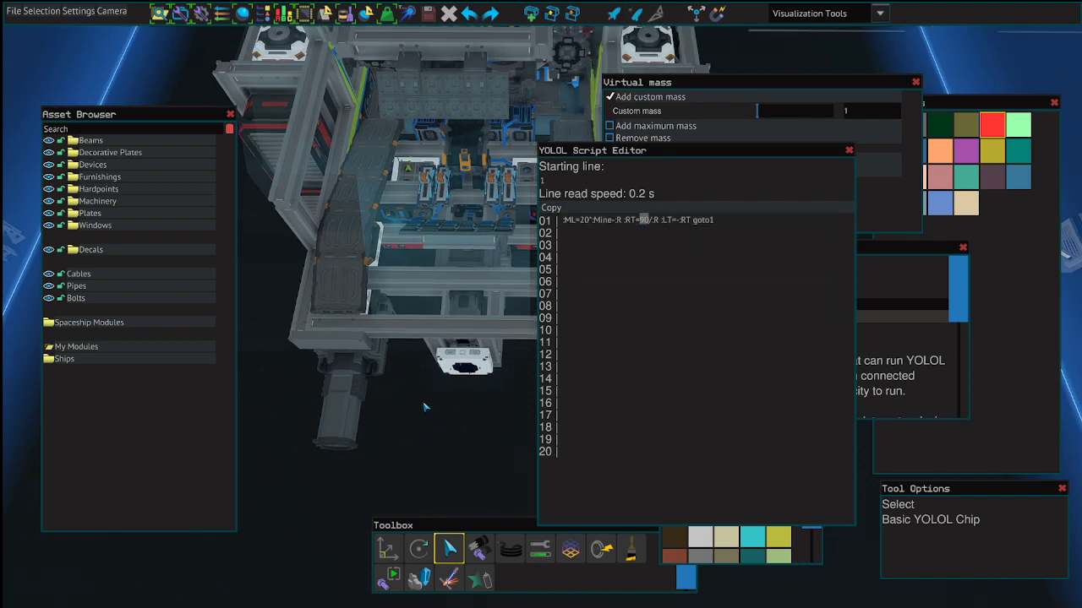
Select the rangefinder under the ship and close the script editor.
left_click(495, 405)
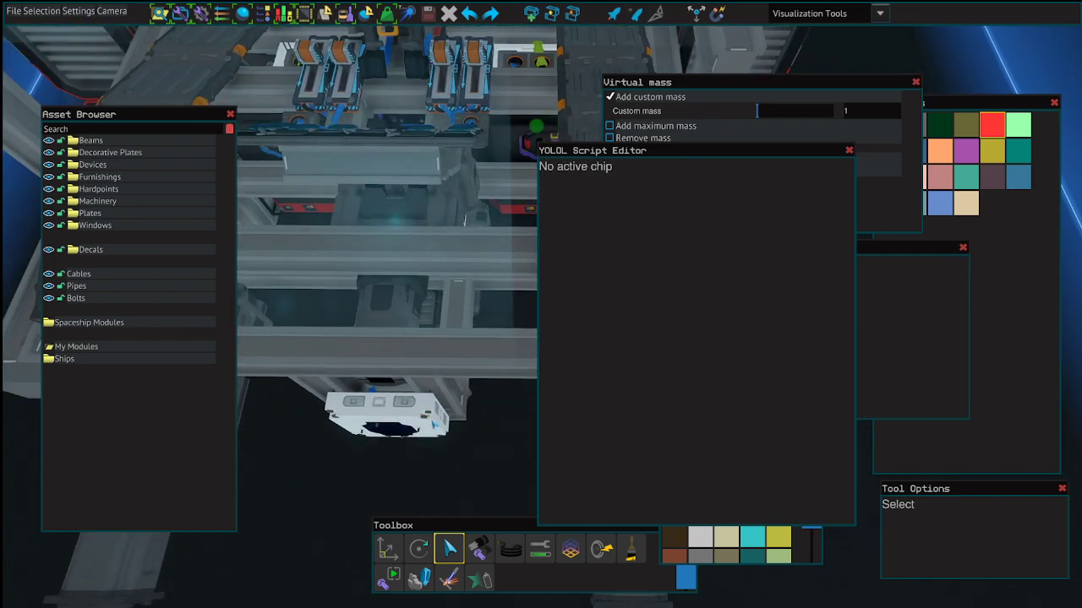
left_click(405, 398)
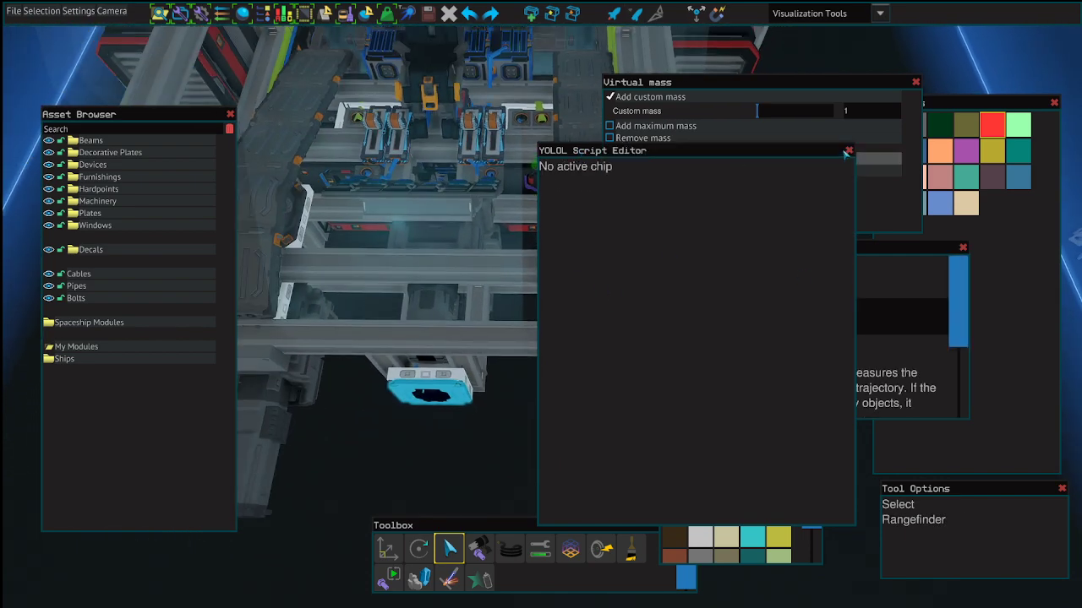
left_click_drag(596, 152, 351, 126)
left_click(605, 125)
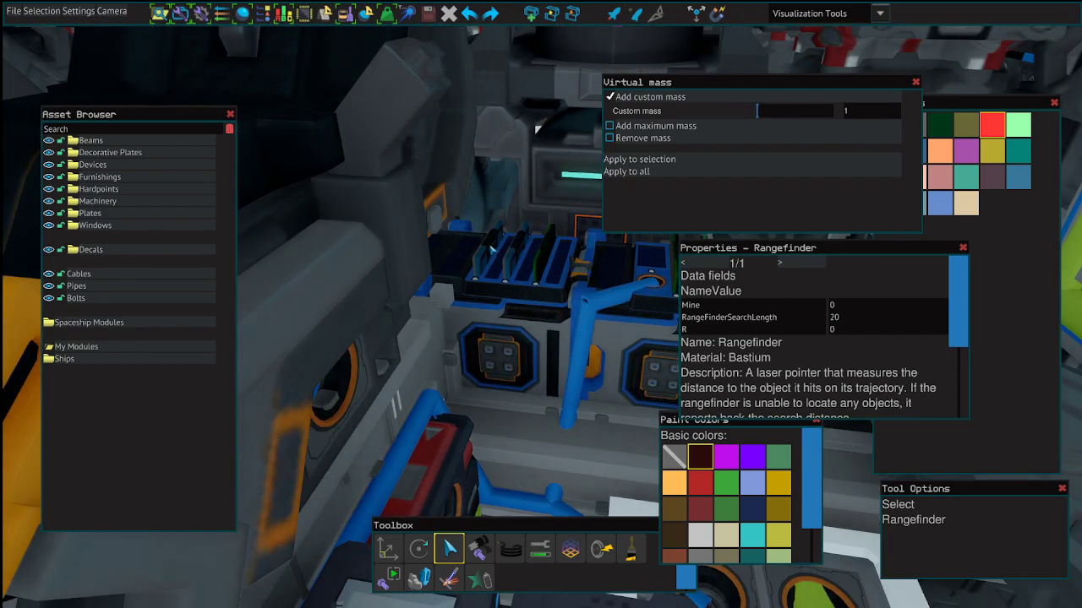
Reopen the YOLOL chip's script to inspect ML=20 on line 01, then select the rangefinder.
left_click(621, 271)
left_click(700, 317)
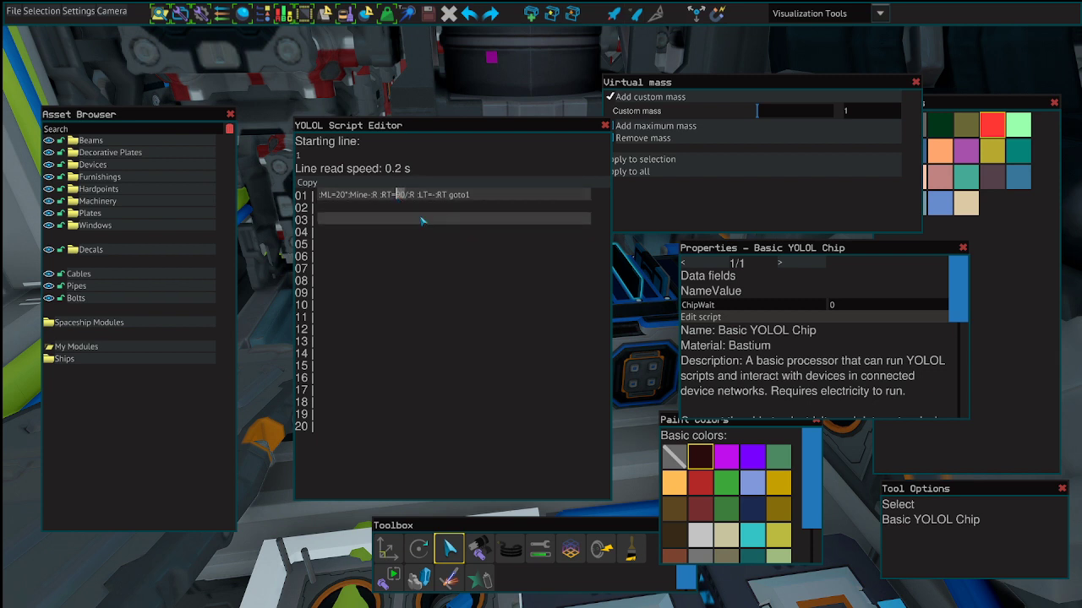
left_click_drag(502, 201, 354, 198)
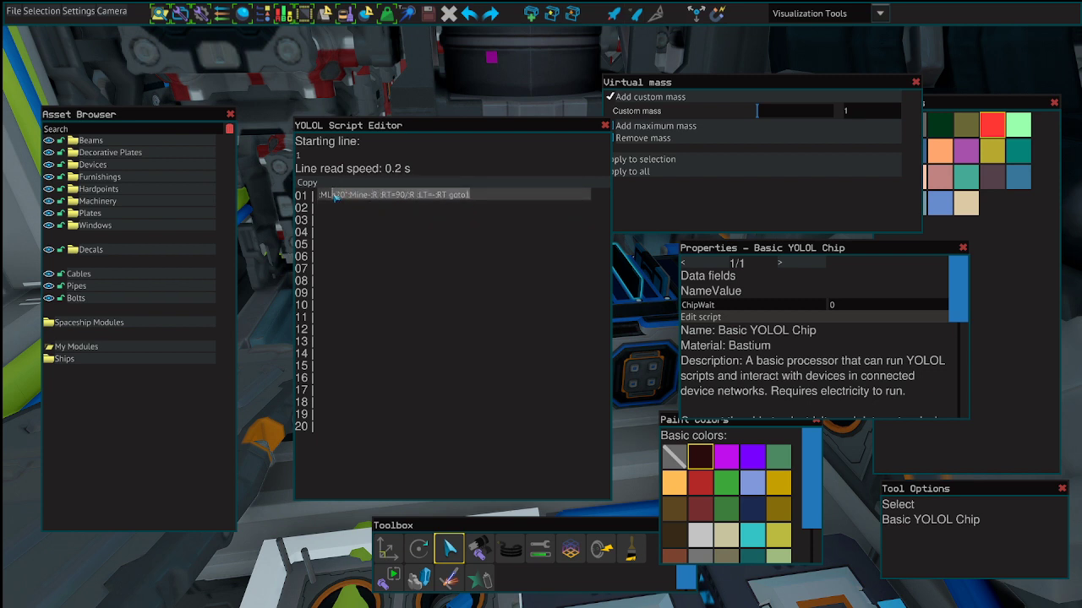
left_click(348, 195)
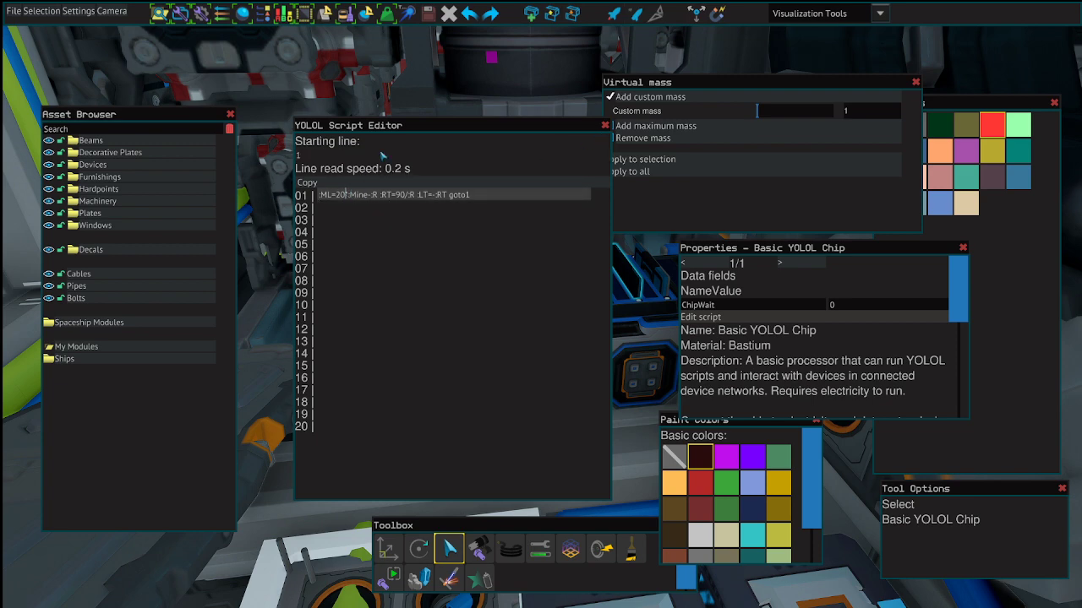
left_click_drag(426, 97, 434, 96)
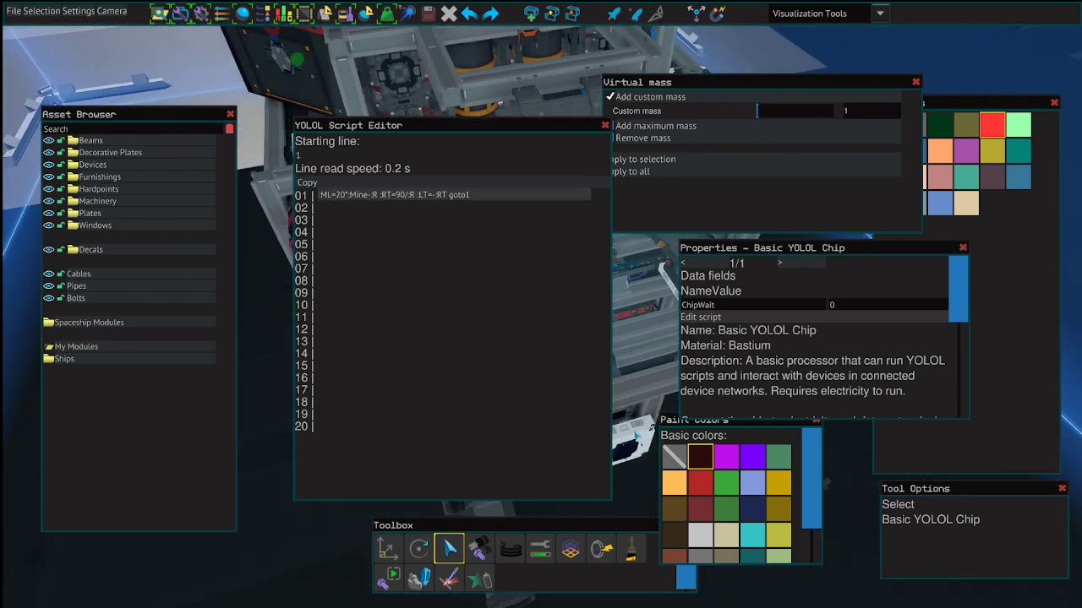
key("Escape")
left_click(643, 457)
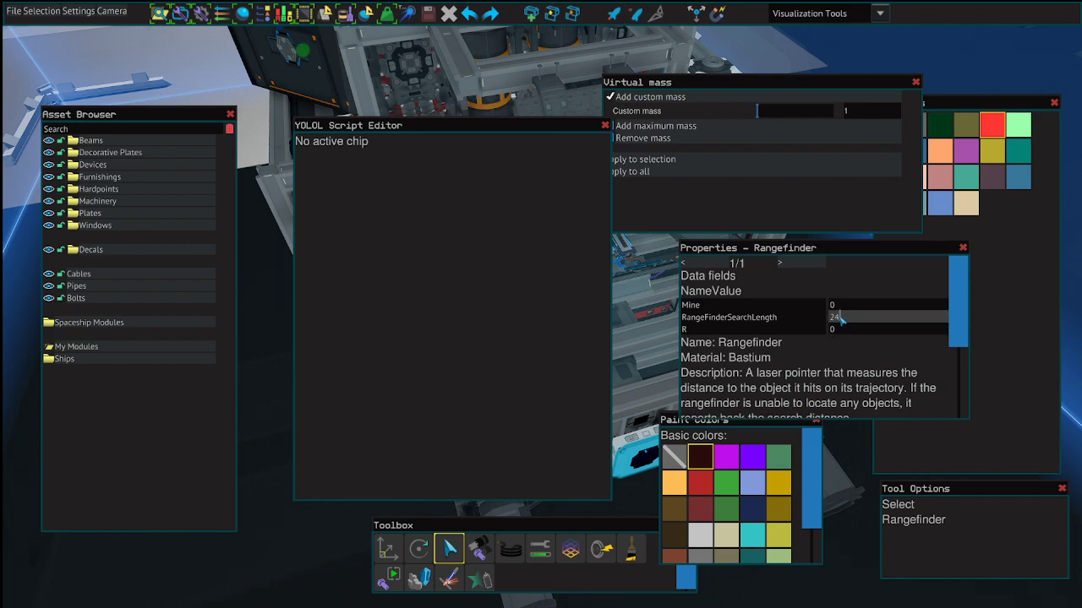
Commit search length 22 and reopen the YOLOL chip's script to check ML=22.
key("Return")
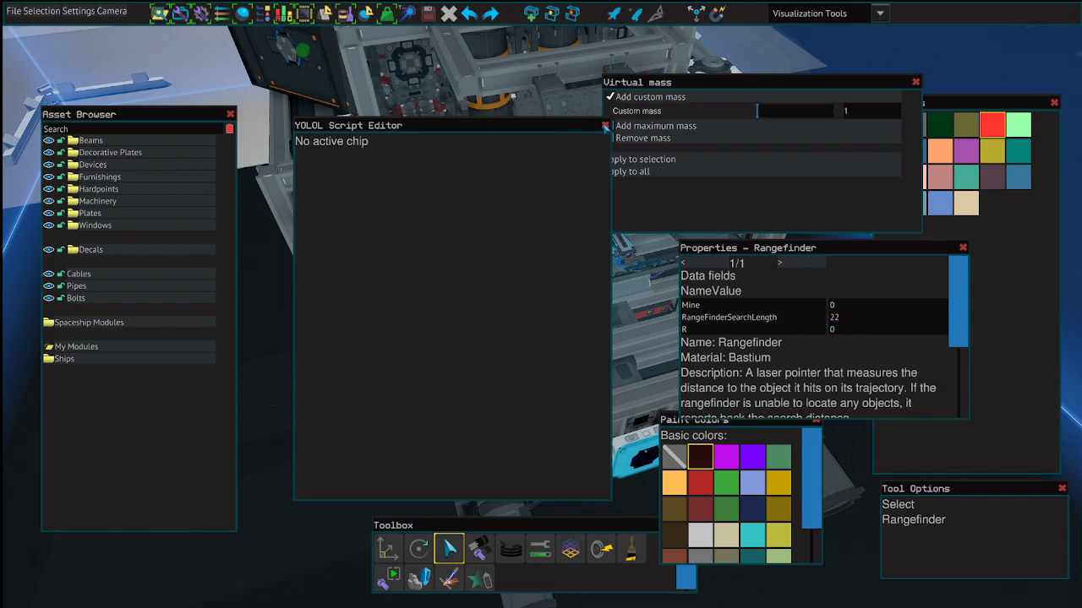
left_click(606, 125)
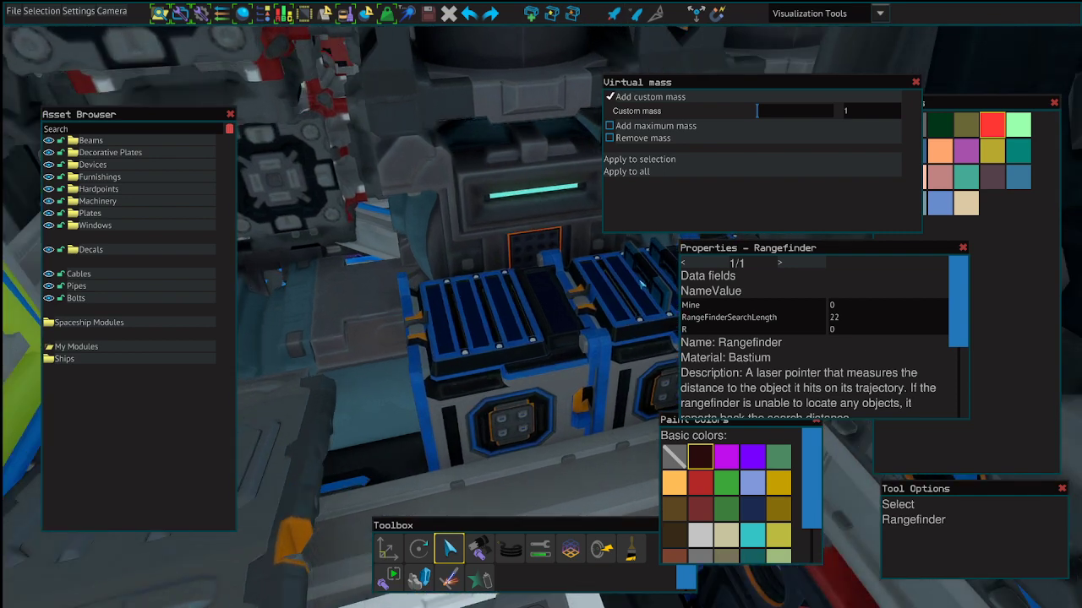
left_click(644, 284)
left_click(653, 284)
left_click(701, 317)
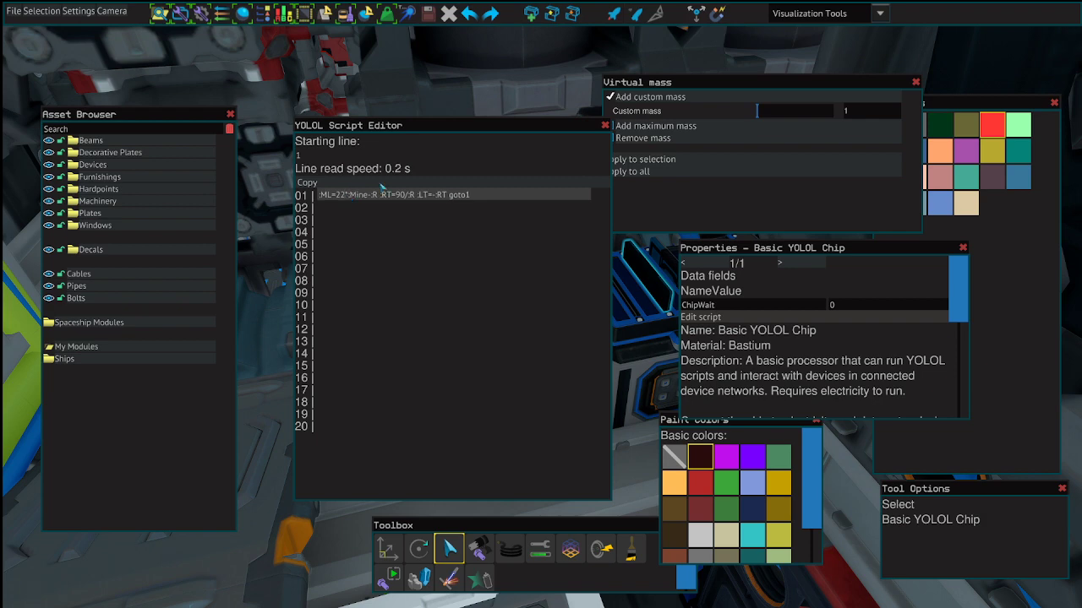
Switch virtual mass to Add maximum mass and close the script editor.
left_click(607, 129)
left_click(609, 125)
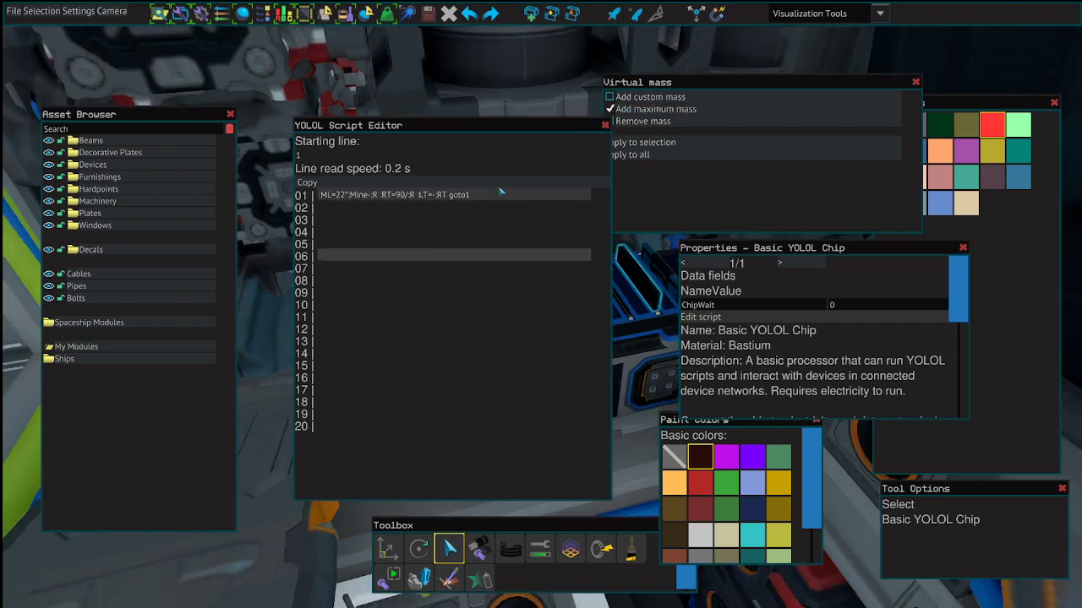
left_click_drag(585, 127, 520, 135)
left_click(353, 202)
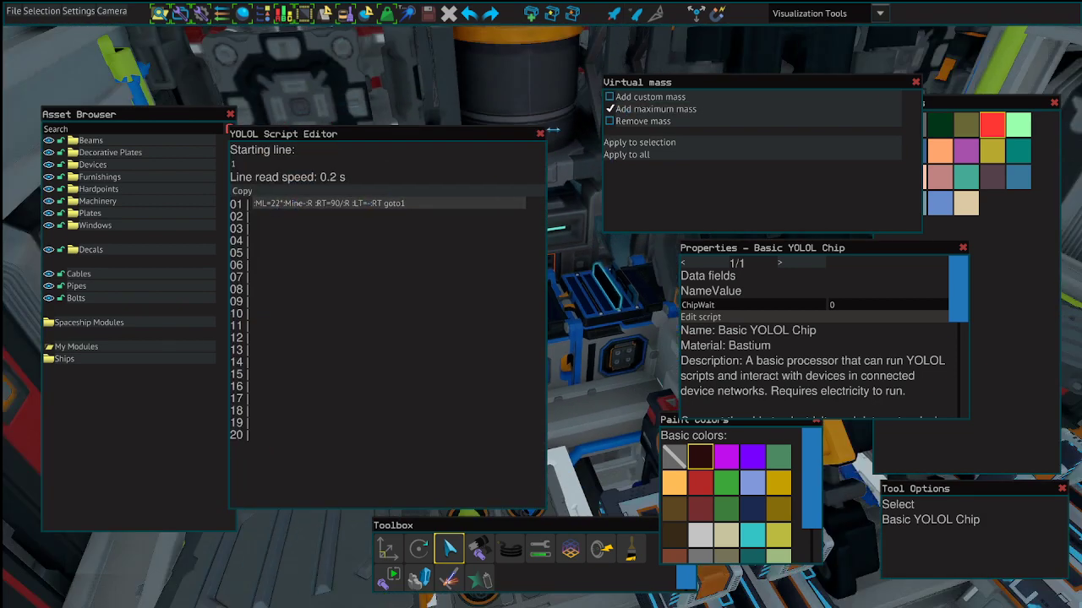
left_click(540, 134)
scroll(552, 165, "up", 5)
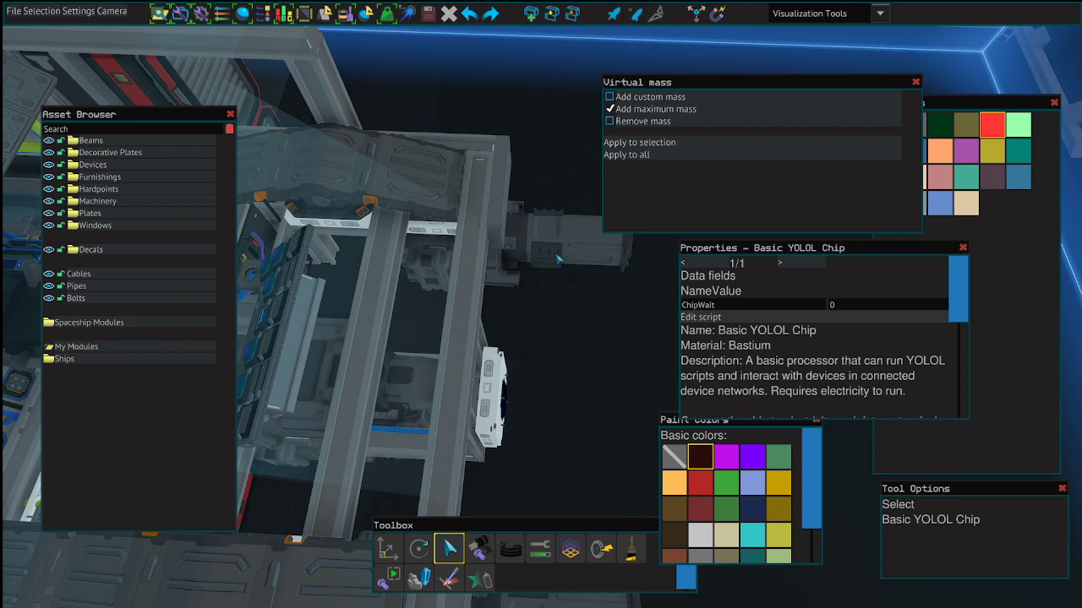
left_click_drag(558, 260, 504, 263)
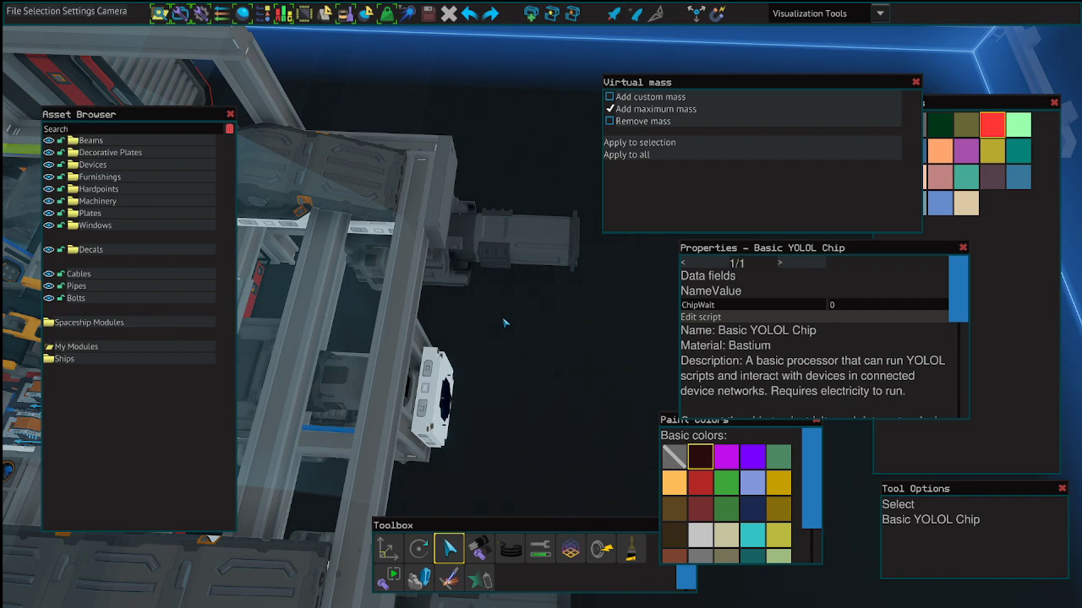
left_click_drag(504, 322, 549, 320)
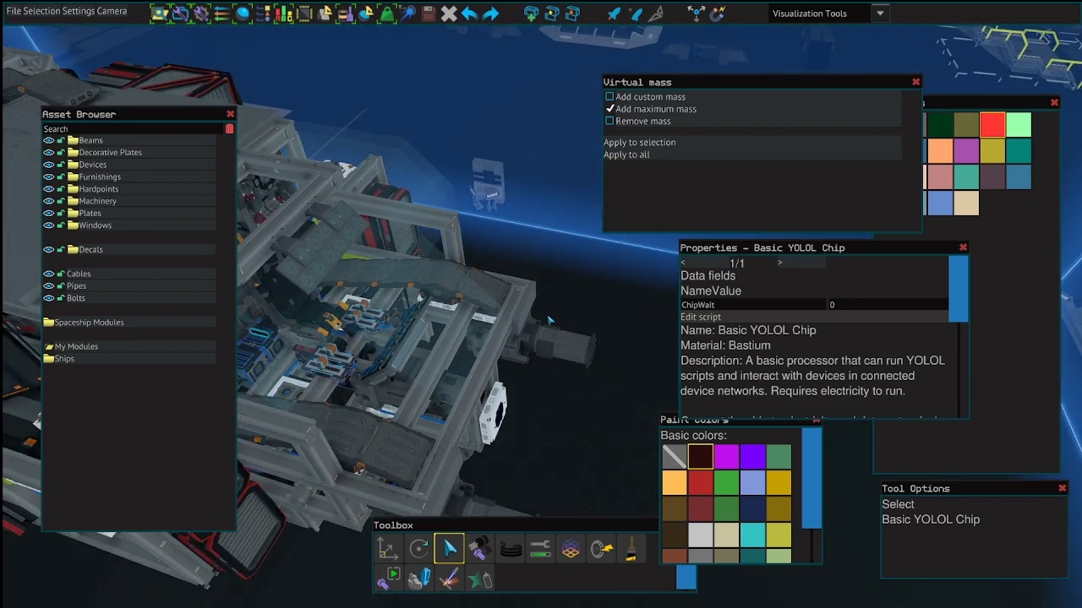
left_click_drag(575, 372, 575, 373)
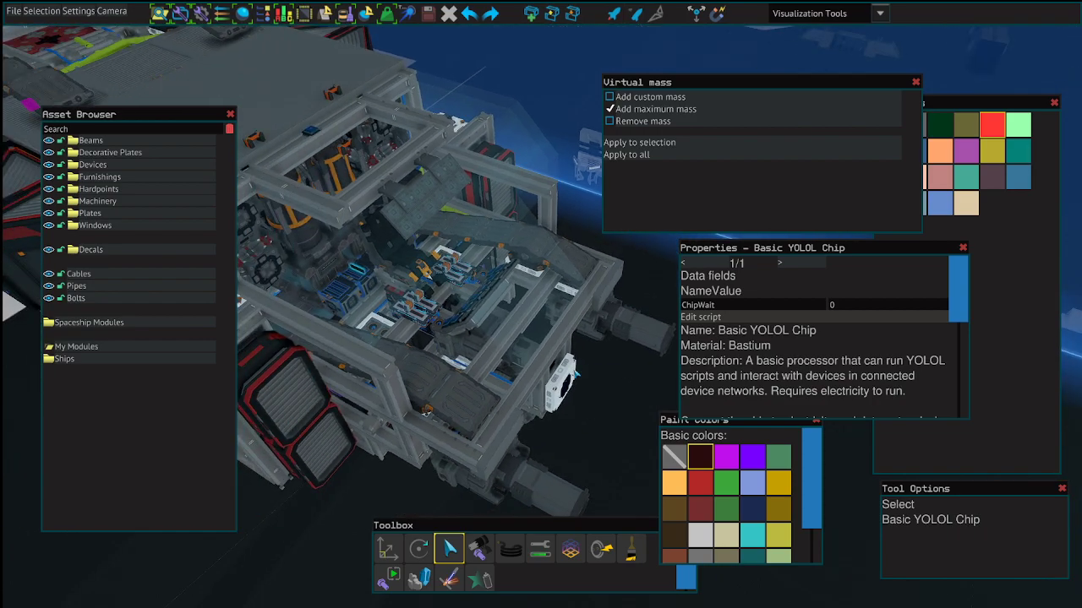
scroll(574, 373, "up", 10)
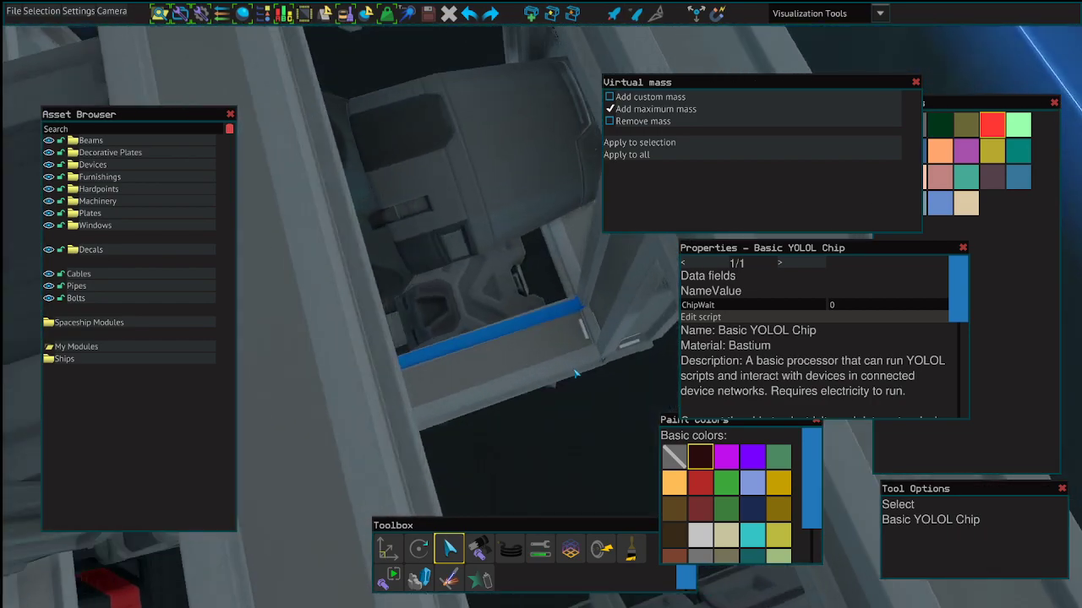
scroll(575, 373, "down", 10)
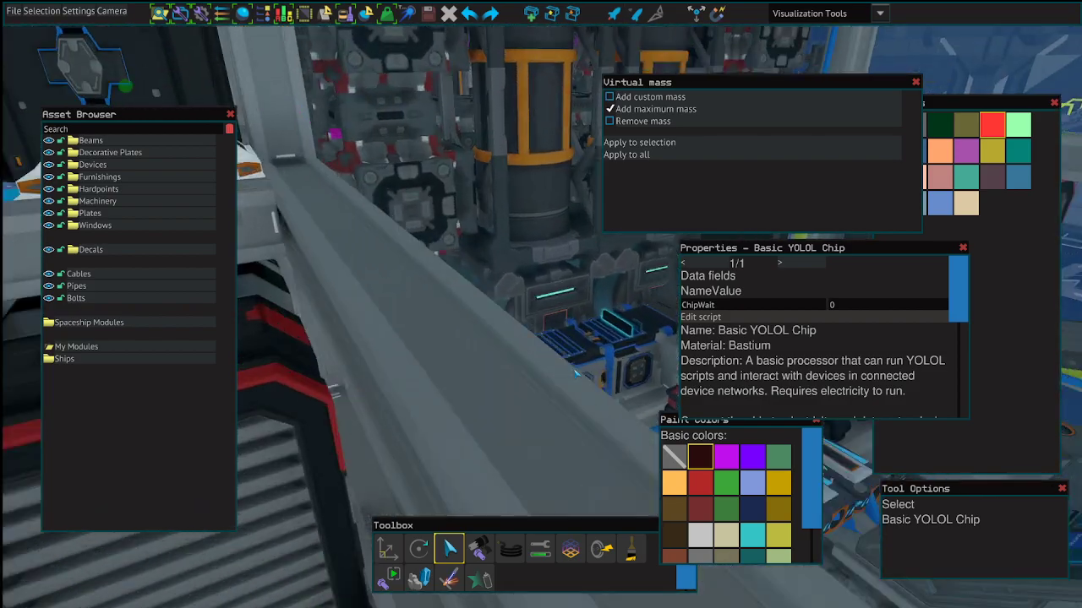
scroll(574, 373, "up", 5)
scroll(574, 373, "down", 5)
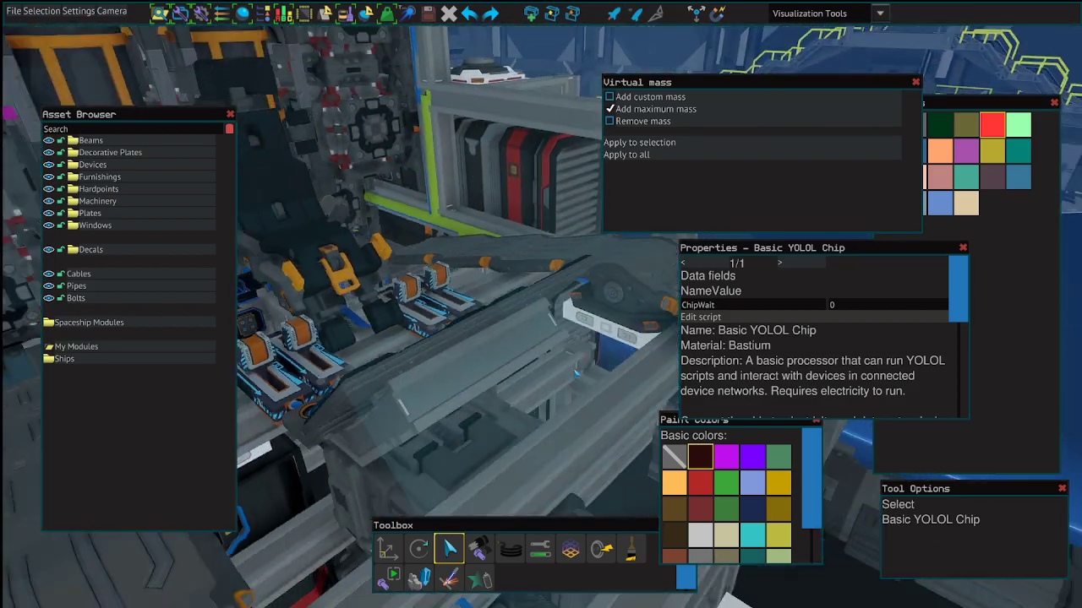
scroll(575, 372, "down", 10)
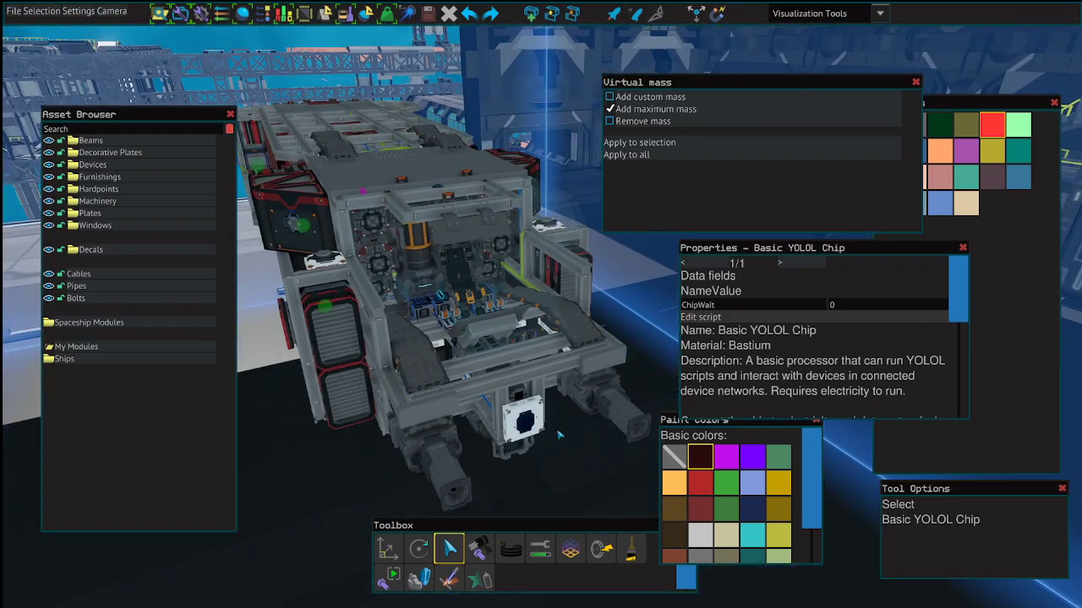
scroll(555, 420, "up", 5)
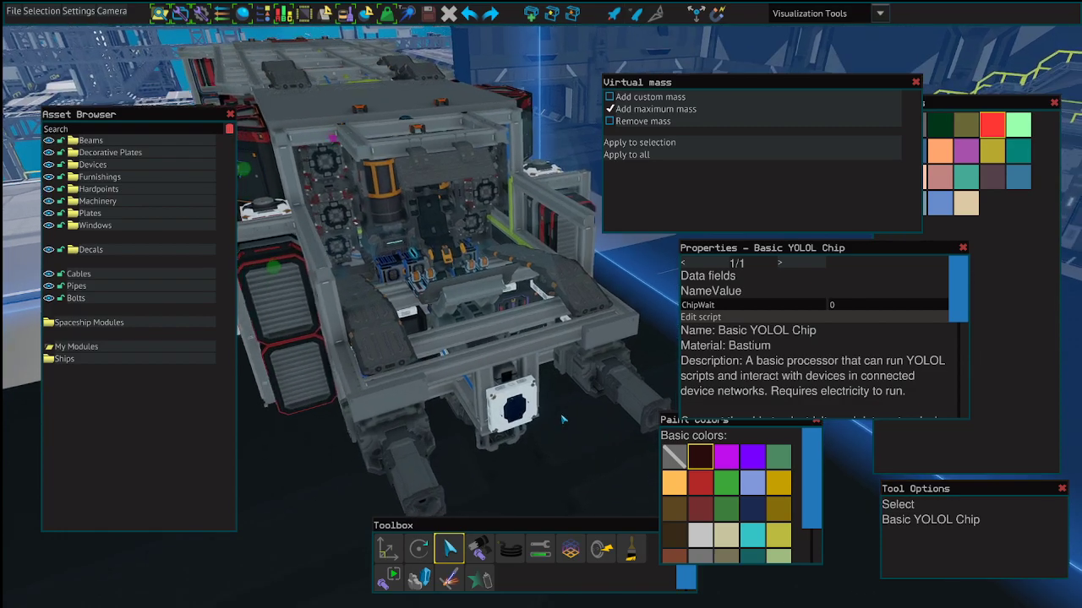
scroll(562, 418, "down", 2)
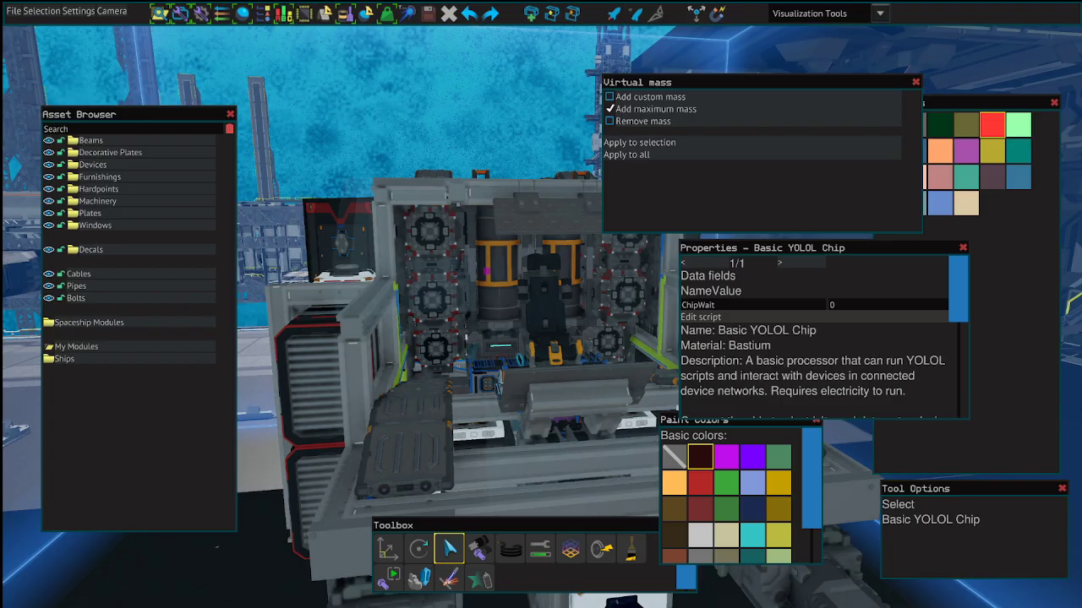